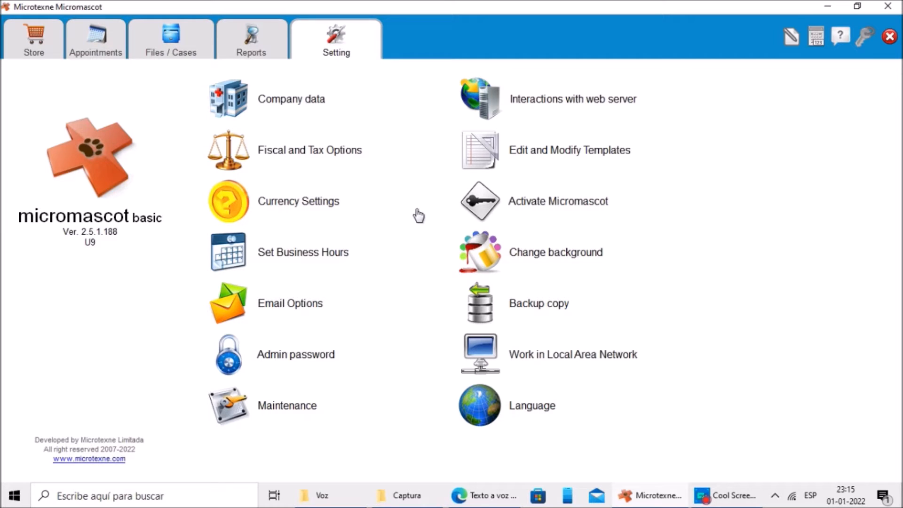
Step: Open the Fiscal and Tax Options, check the tax and withholding rates, and accept the dialog
click(284, 156)
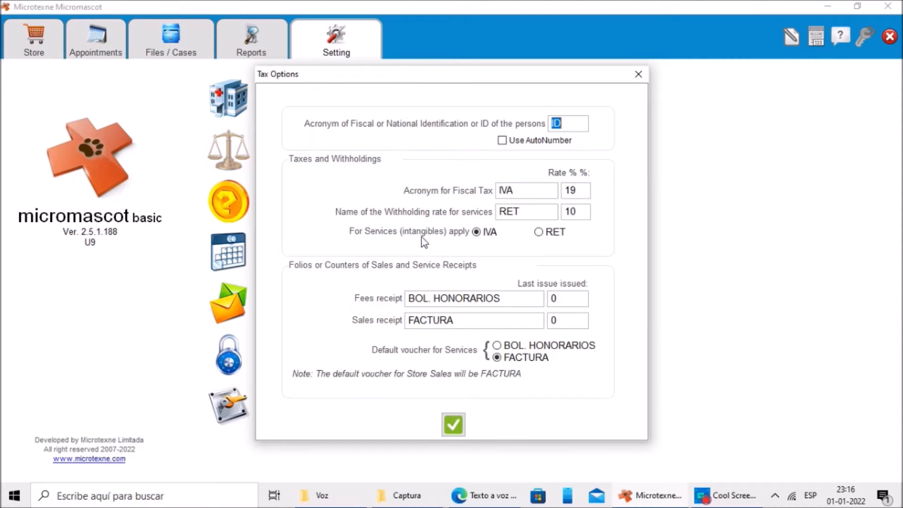
click(574, 188)
drag(573, 188, 595, 209)
click(579, 212)
click(453, 424)
click(453, 328)
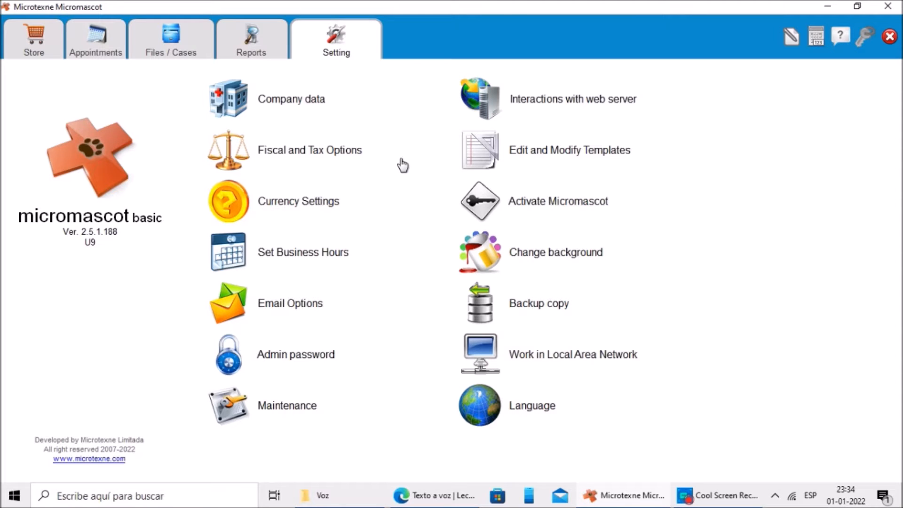
Step: Open the Sale document template from the template editor
click(545, 162)
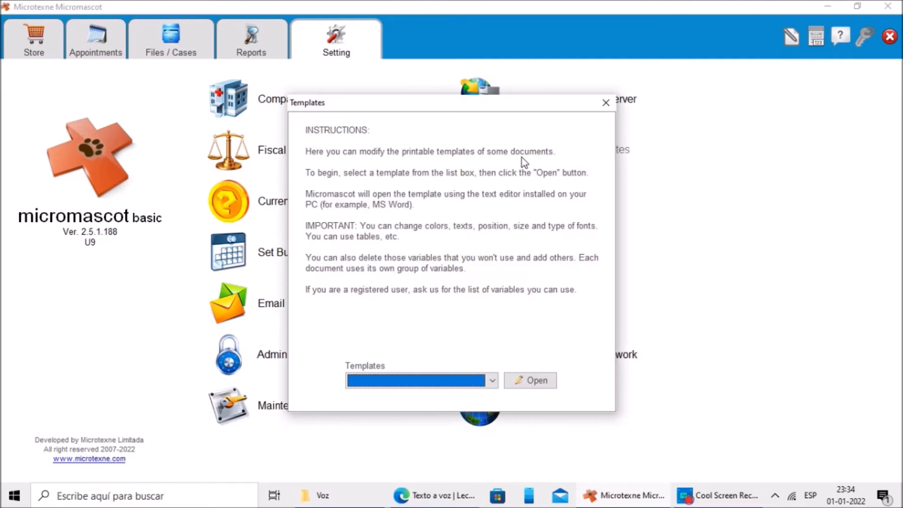
click(460, 379)
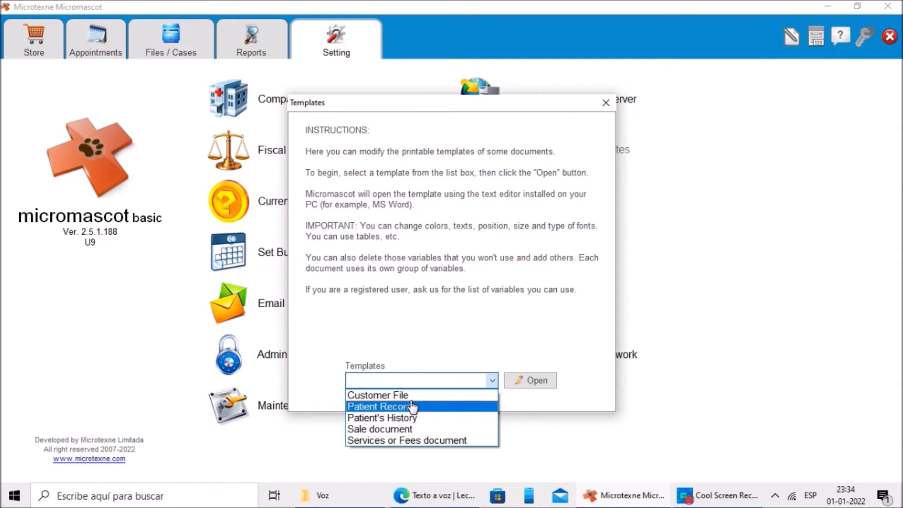
click(399, 429)
click(531, 381)
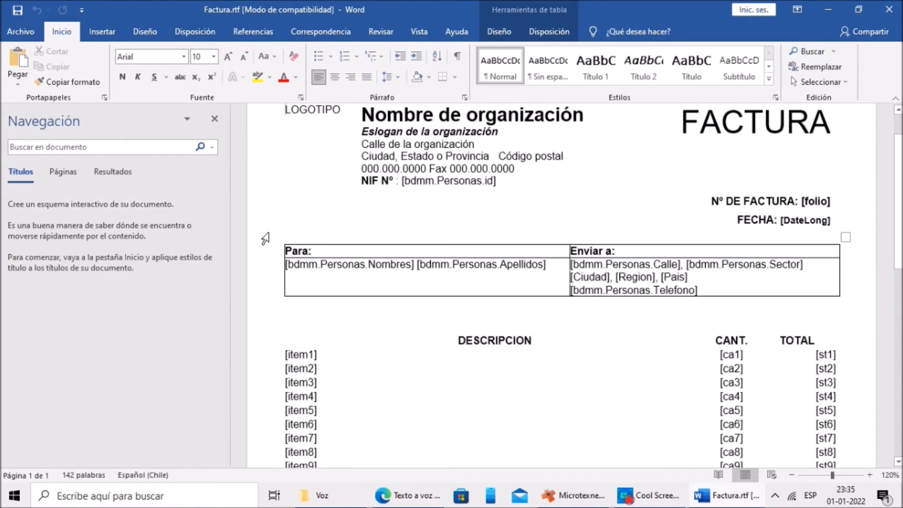
Step: Examine the invoice template's item, totals and footer placeholders, then close the word processor
scroll(265, 239, down, 2)
scroll(265, 239, down, 3)
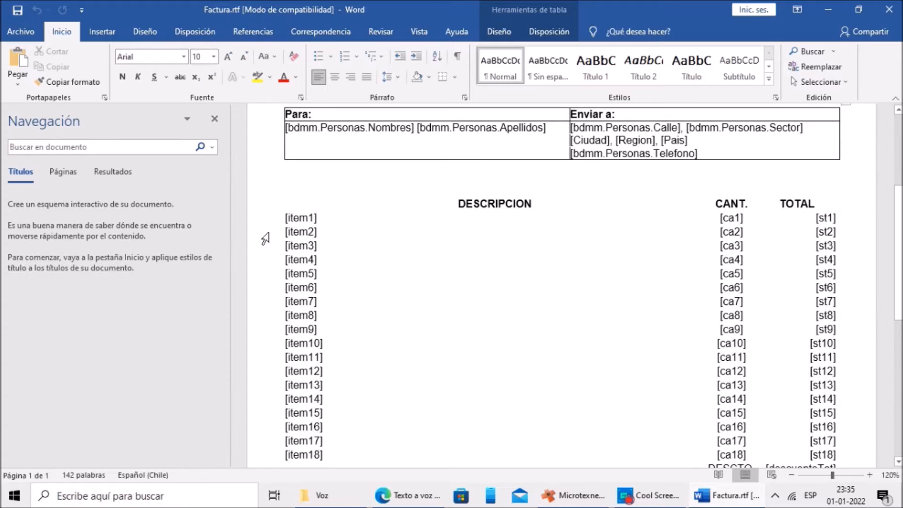
scroll(498, 246, up, 1)
scroll(498, 246, down, 1)
drag(313, 217, 284, 216)
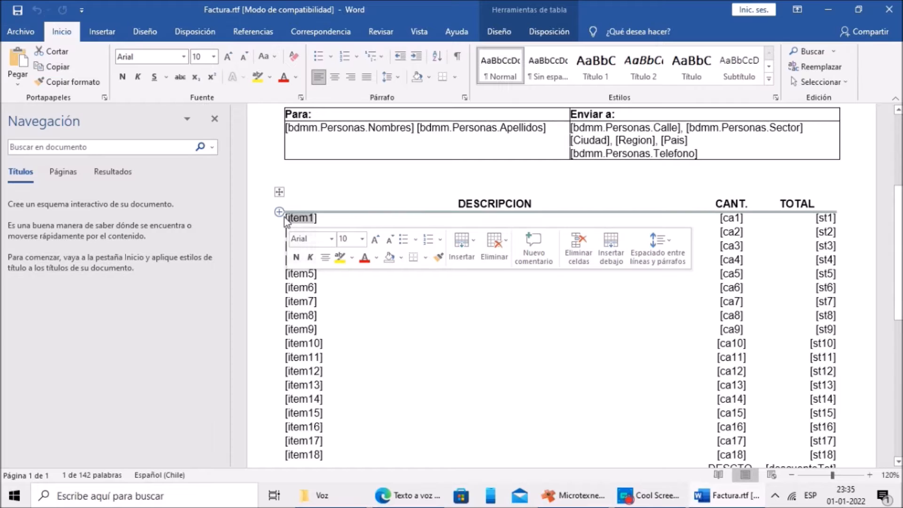
click(364, 292)
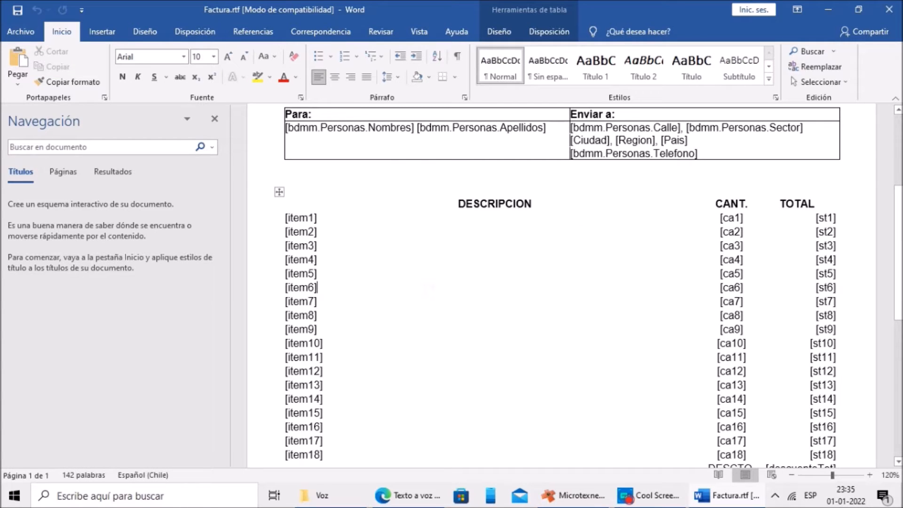
scroll(390, 254, down, 3)
scroll(421, 296, down, 3)
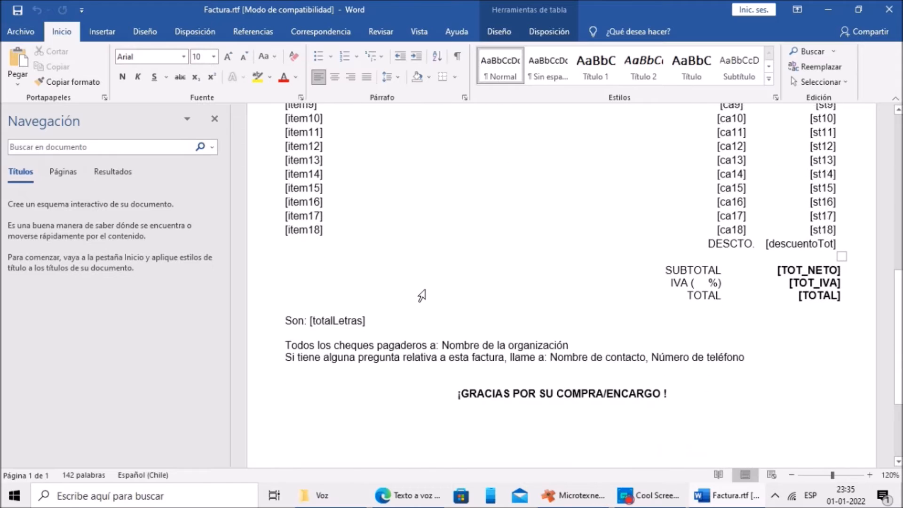
scroll(421, 295, up, 1)
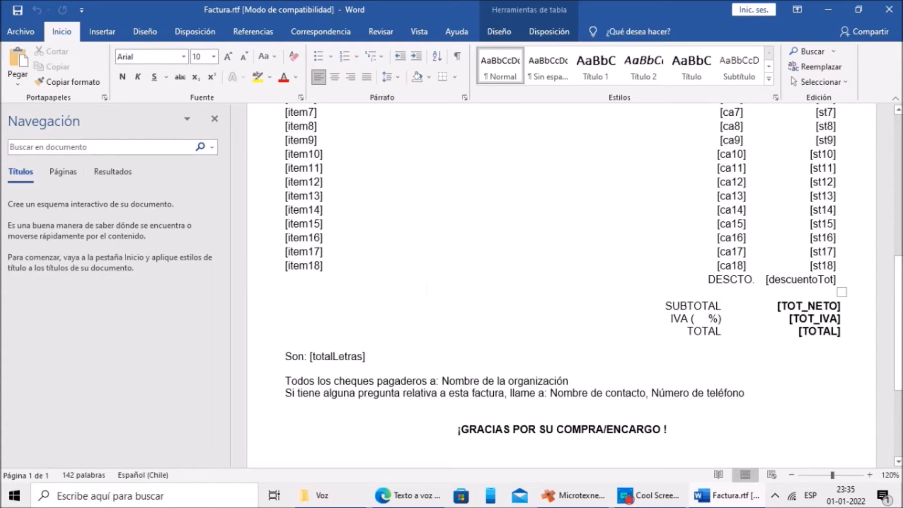
drag(335, 382, 539, 392)
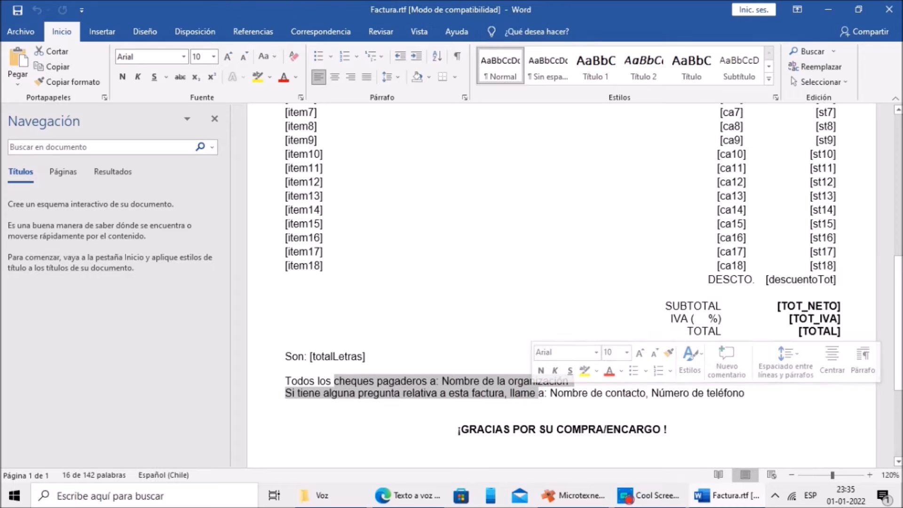
click(409, 357)
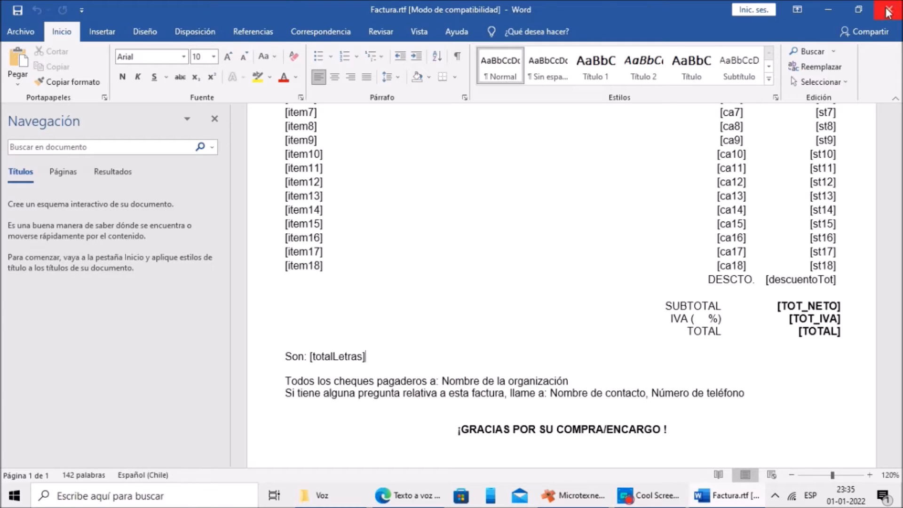
click(888, 12)
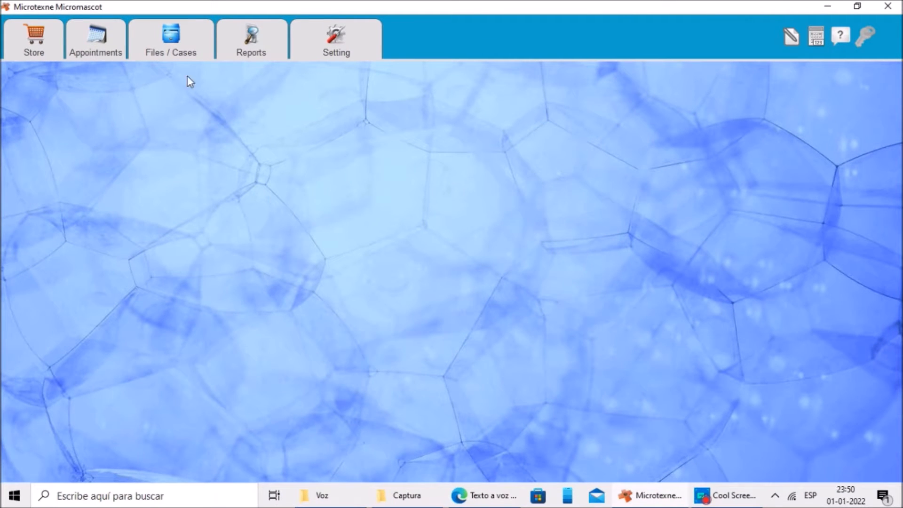
Step: Add a new staff member, entering the ID number, name AMADEUS and surname MOZART
click(175, 51)
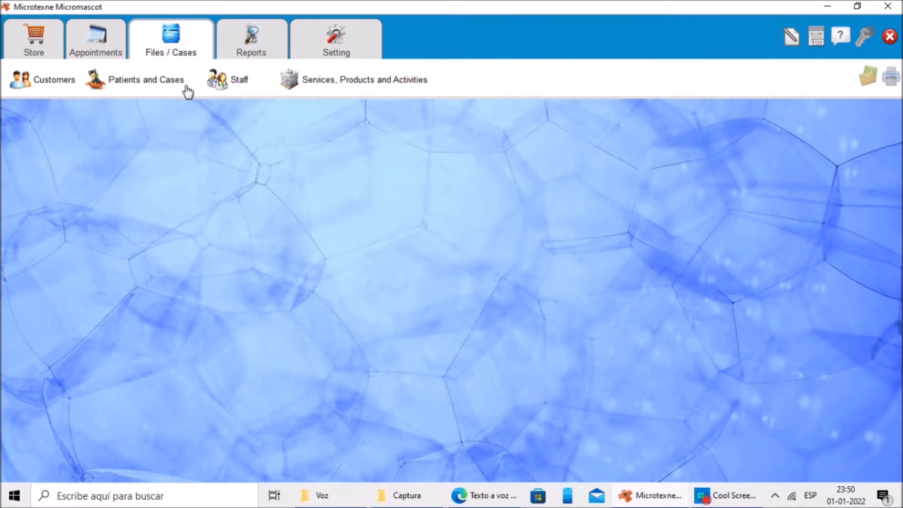
click(230, 88)
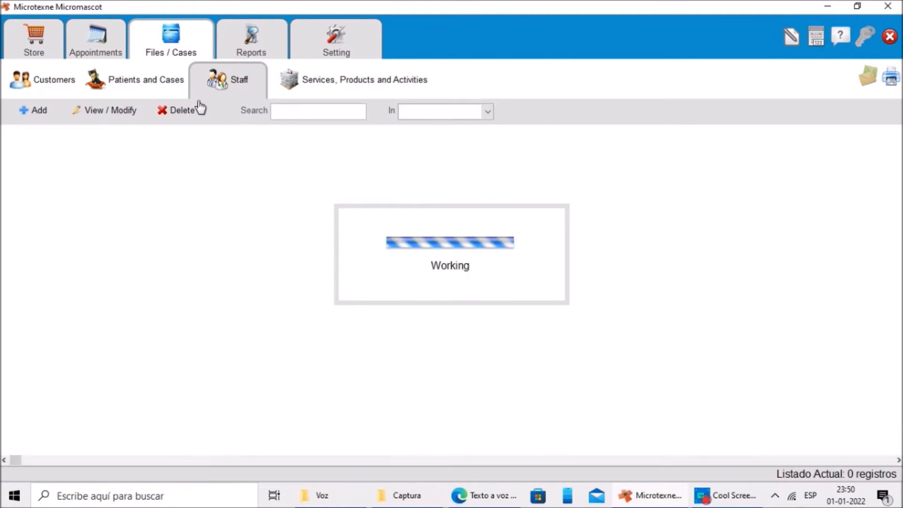
click(38, 110)
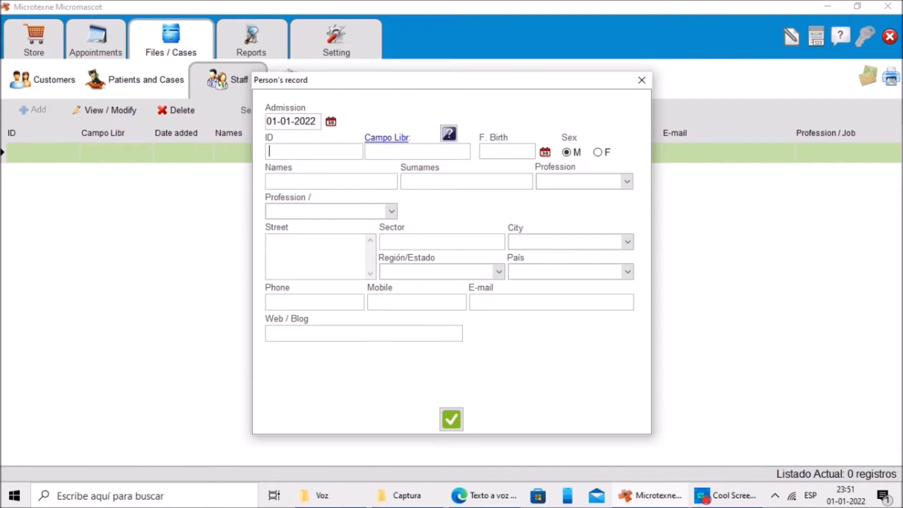
click(398, 153)
click(389, 140)
click(414, 287)
click(414, 319)
text(12345678965)
key(Tab)
text(AMADEUS)
key(Tab)
text(MOZART)
Step: Create the profession DOCTOR with id DOC and select it for the staff member
key(Tab)
click(574, 202)
click(358, 234)
text(DOC)
key(Tab)
text(DOCTOR)
click(486, 313)
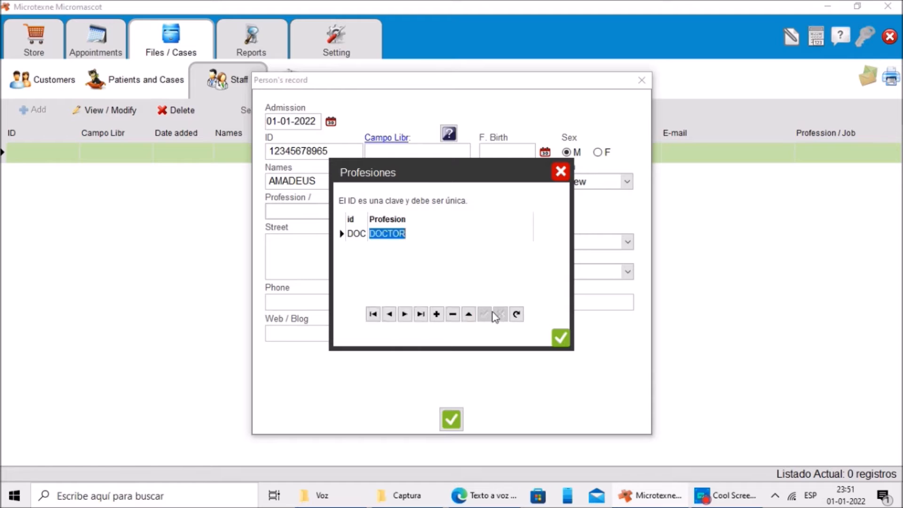
click(561, 338)
Step: Create the job position VETERINARY with id VET and assign it
click(346, 240)
click(453, 315)
click(436, 295)
click(436, 314)
text(INARY)
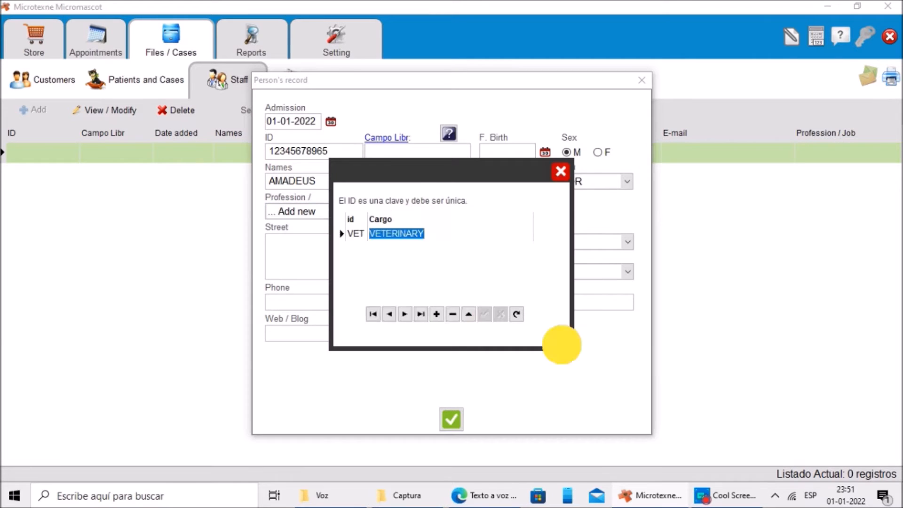
key(Return)
Step: Enter the staff member's street address and pick the city, region and country
text(AV, MOZART 654)
click(446, 271)
click(414, 309)
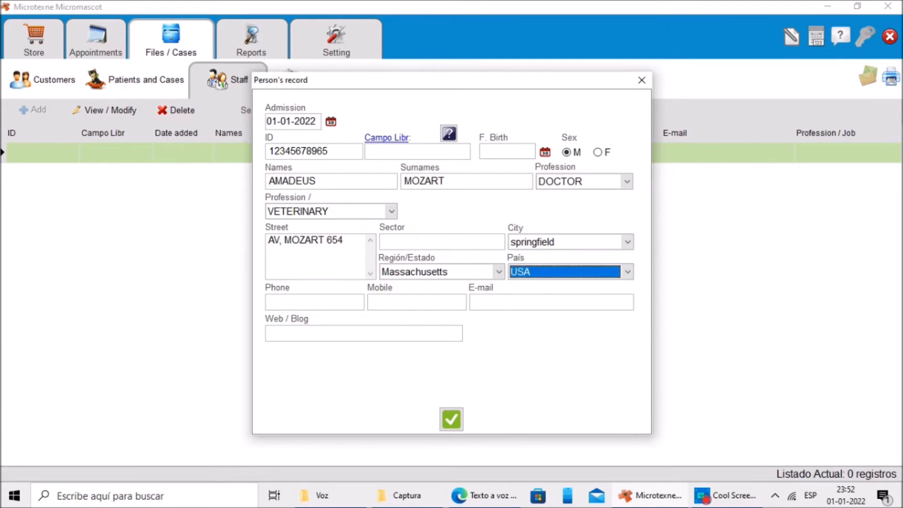
Step: Fill in the staff member's phone, mobile and e-mail fields
key(Tab)
key(Tab)
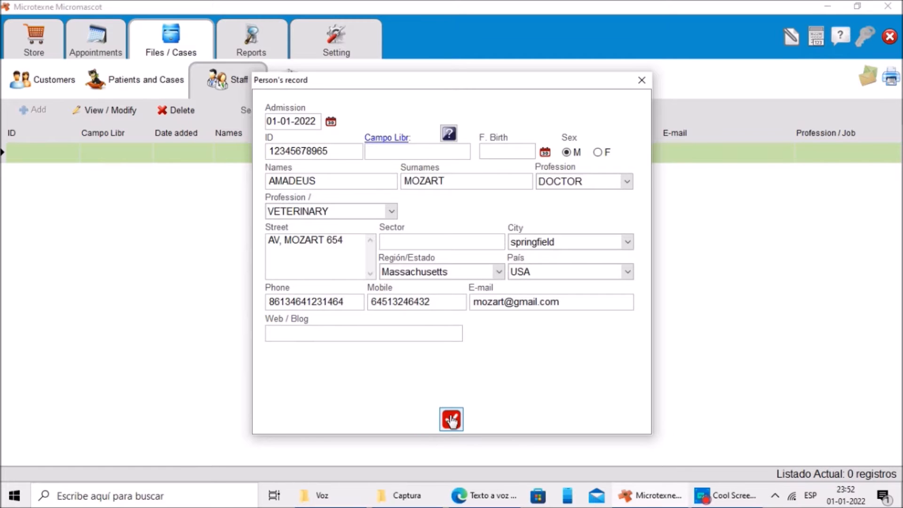
Step: Save the staff record and confirm saving
click(451, 418)
click(417, 321)
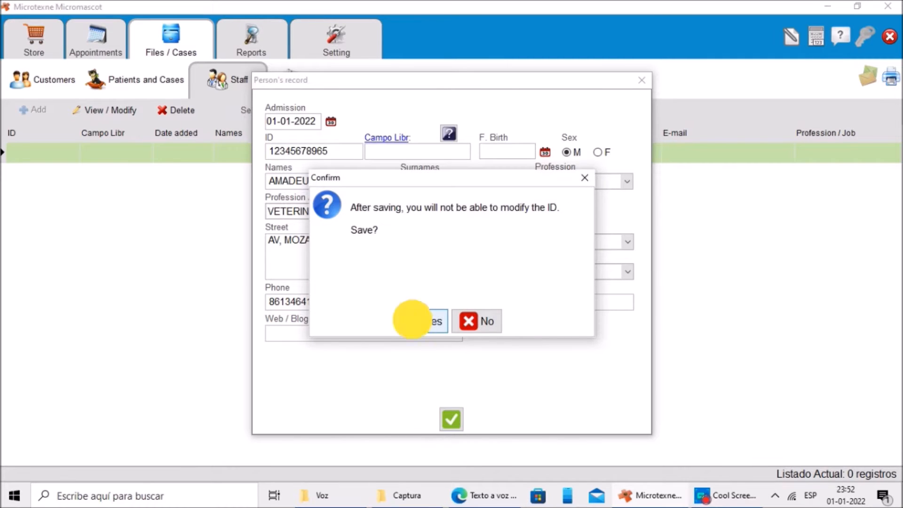
click(451, 329)
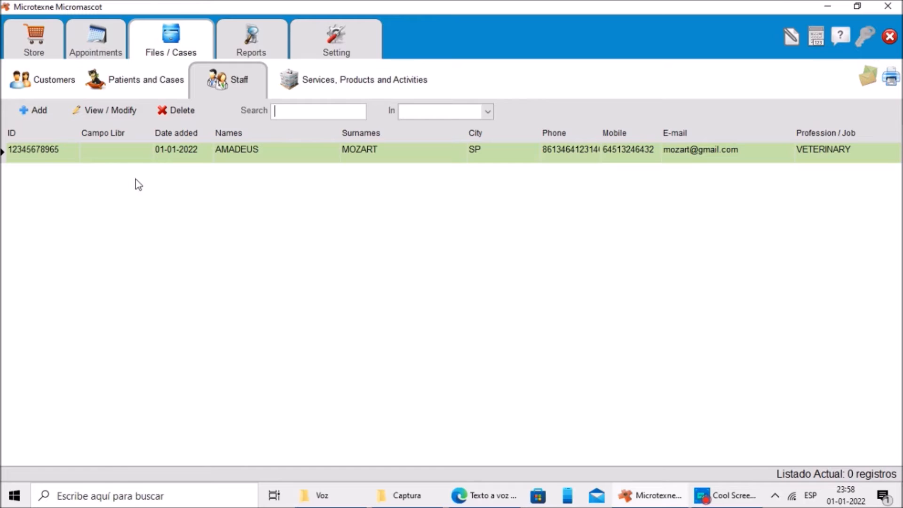
click(122, 157)
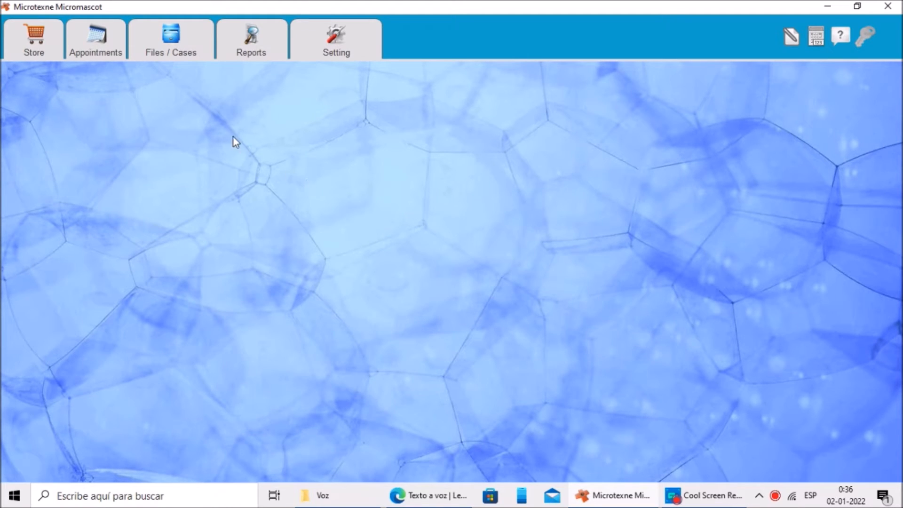
Step: Start a new catalogue item with ID 100, type PRODUCT and family product a type
click(181, 54)
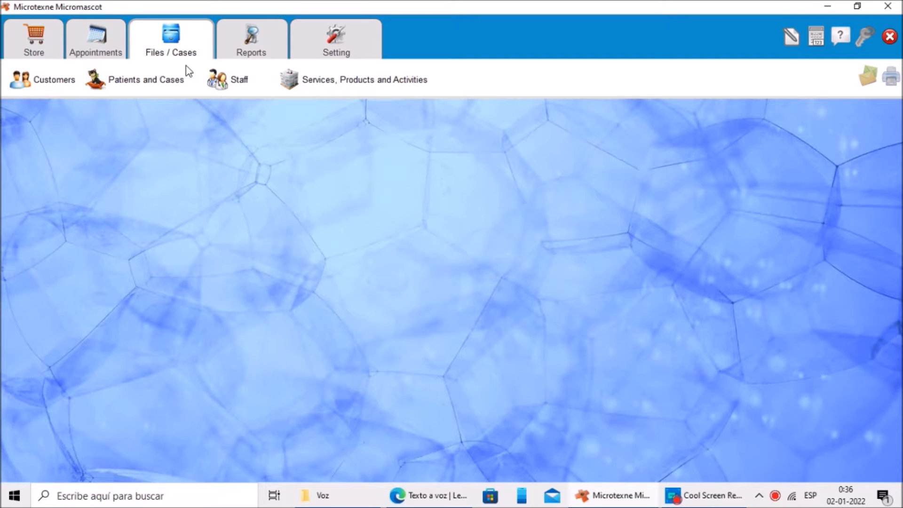
click(346, 88)
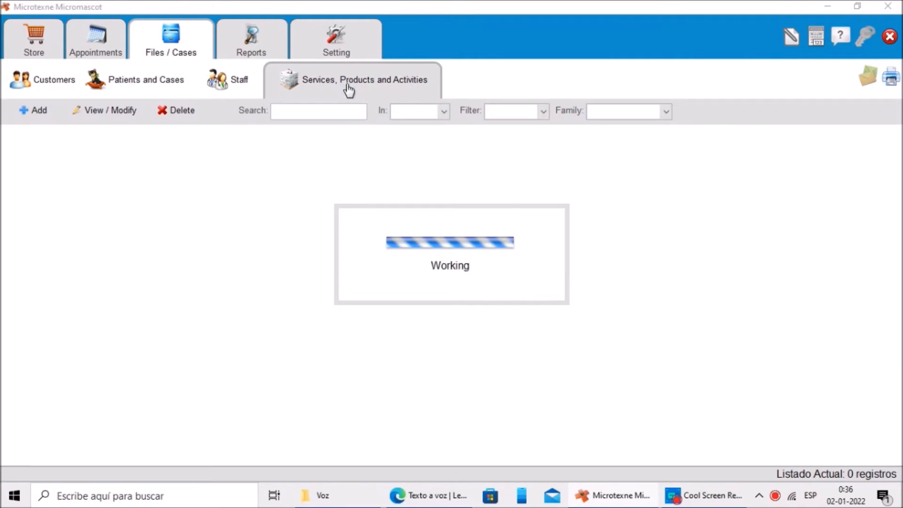
click(35, 110)
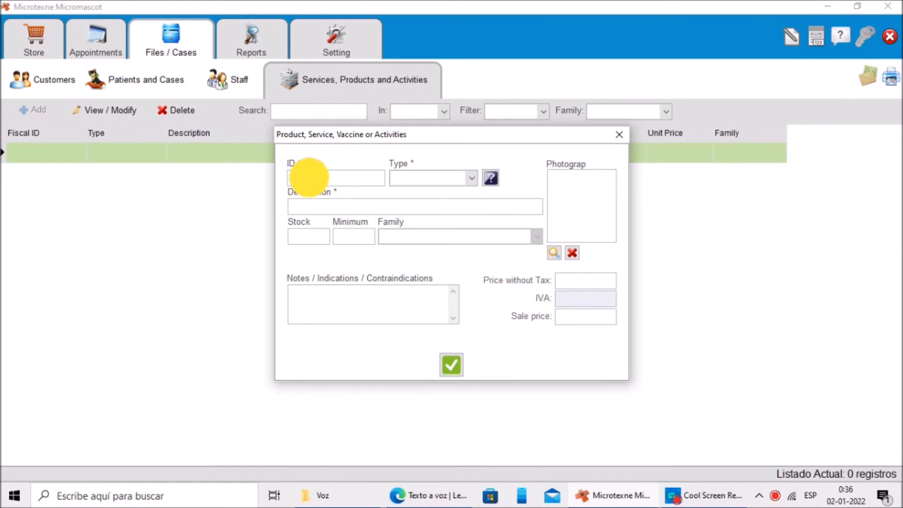
text(100)
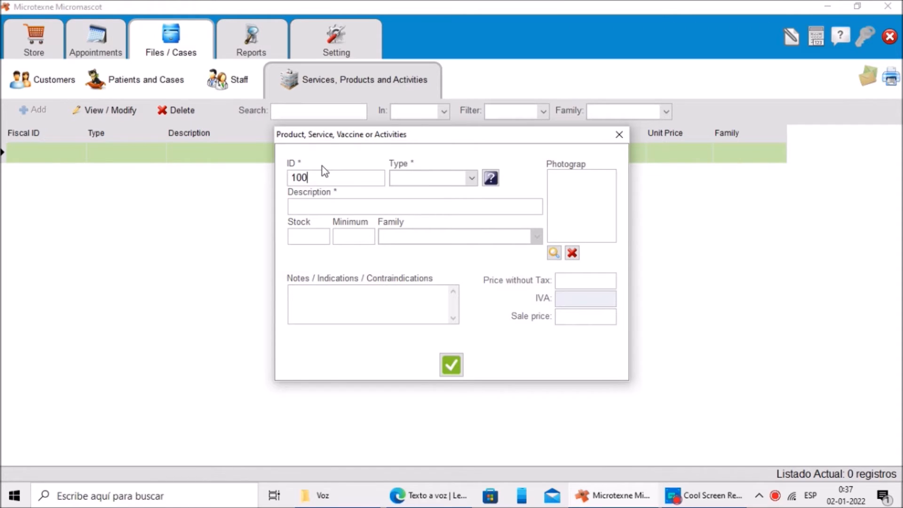
click(451, 179)
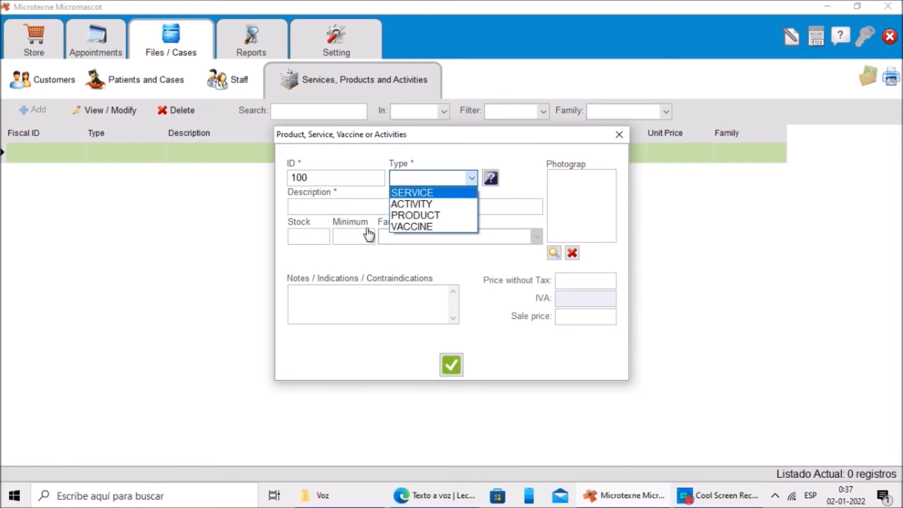
click(413, 216)
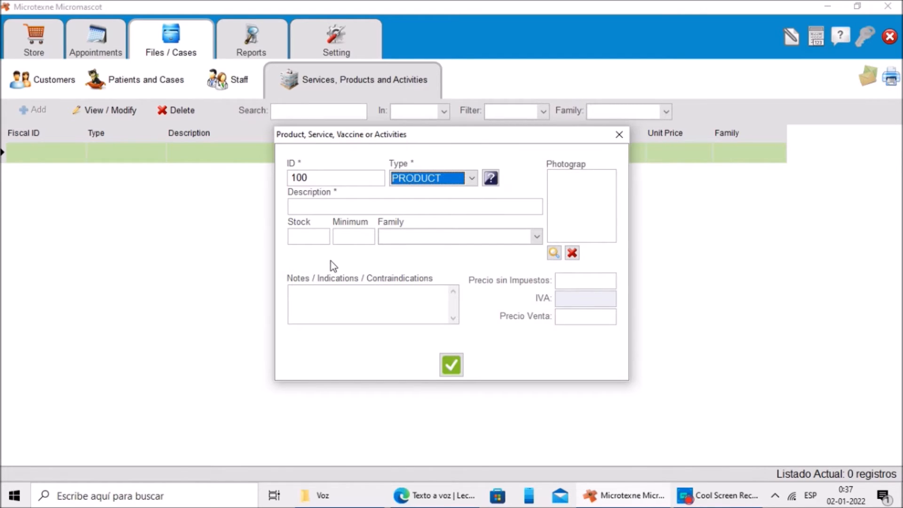
click(439, 241)
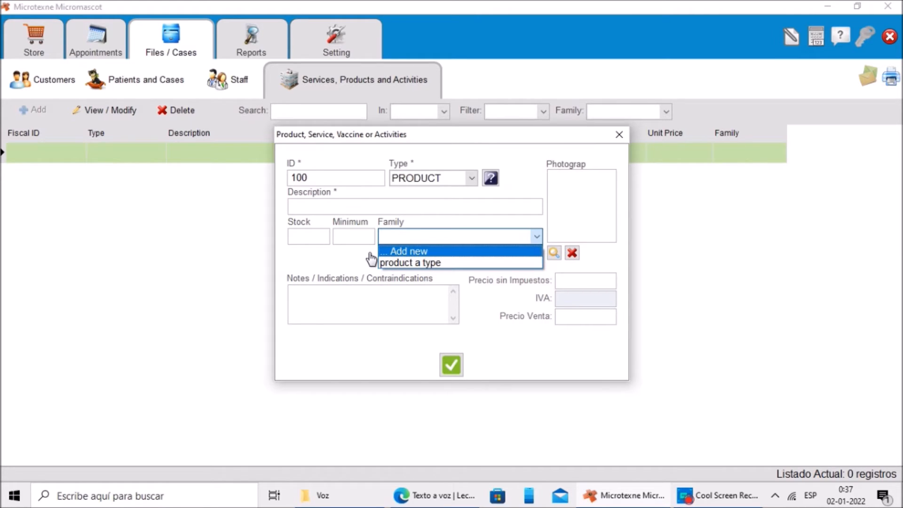
click(448, 261)
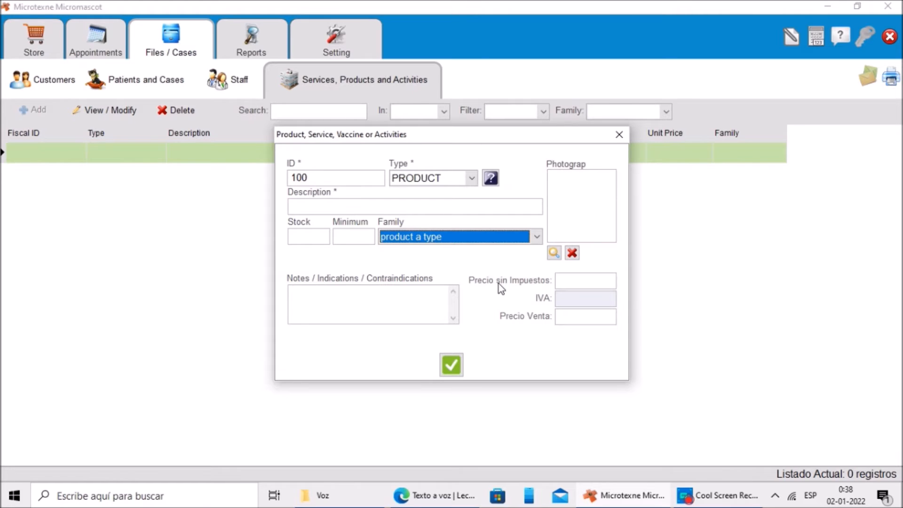
Step: Describe the item as PRODUCT A with stock 50 and minimum 10, and save it
key(Tab)
text(PRODUCT A)
key(Tab)
text(50)
key(Tab)
text(10)
key(Tab)
key(Return)
key(Return)
Step: Add item 200 described as PRODUCT B with stock 50, minimum 10 and sale price 9.99, and save it
text(200)
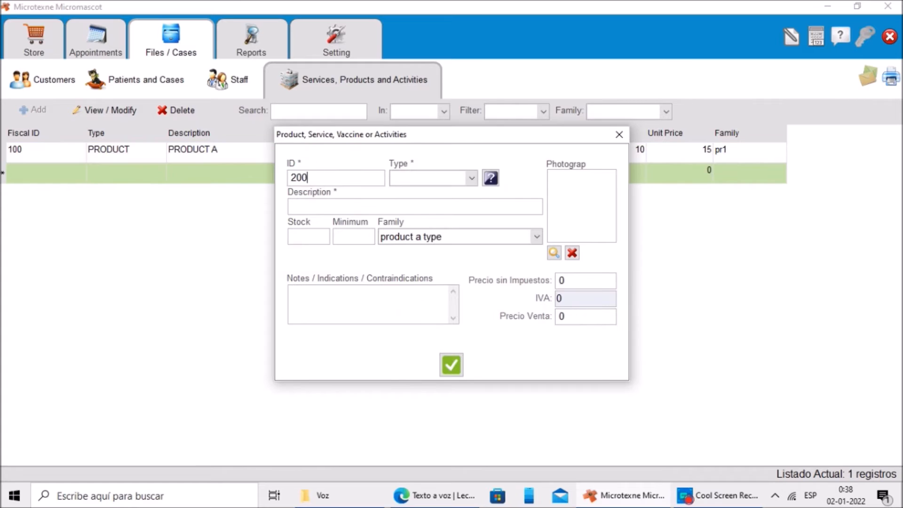
key(Tab)
key(Tab)
text(PRODUCT B)
key(Tab)
text(50)
key(Tab)
text(10)
Step: Start item 300 of type SERVICE described as LOCAL CARE
key(Tab)
key(Tab)
key(Tab)
text(9.99)
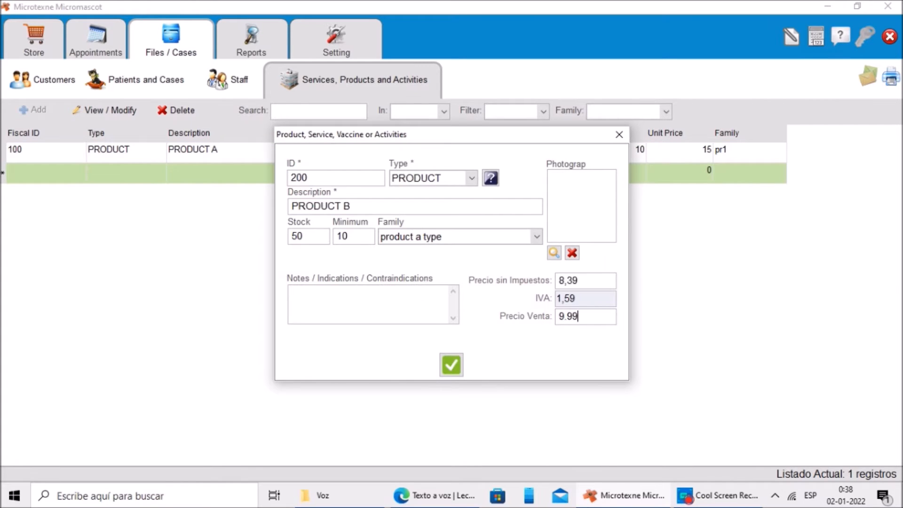
key(Return)
key(Return)
text(300)
key(Tab)
key(alt+Down)
key(Up)
key(Return)
key(Tab)
text(LOCAL CARE)
Step: Create a new family local services with id ls and assign it to the service
key(Tab)
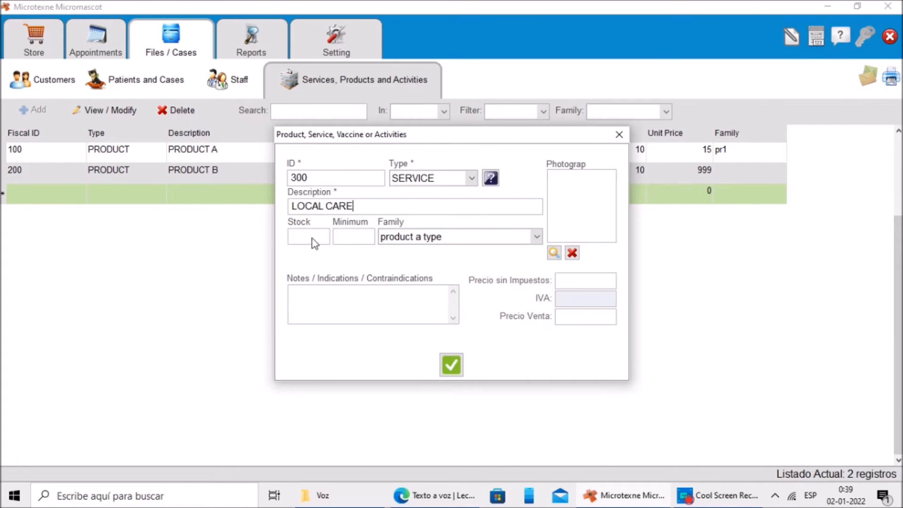
key(Tab)
key(Tab)
click(443, 314)
text(ls)
key(Tab)
text(local services)
click(492, 314)
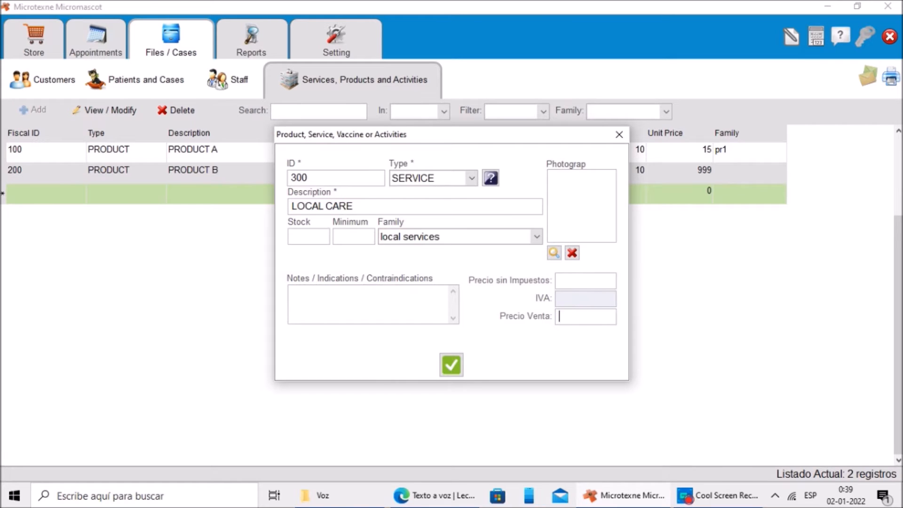
Step: Set the service's sale price to 10.99, save it and decline adding another item
text(10.99)
click(451, 365)
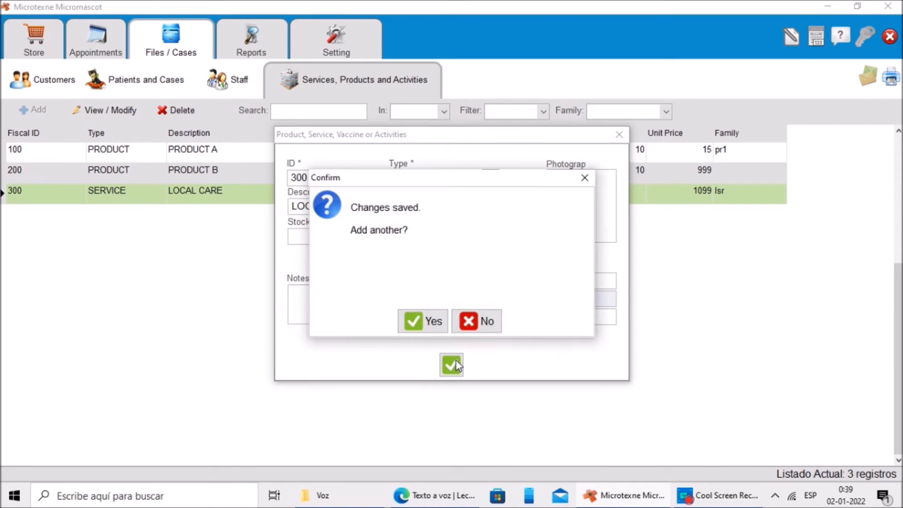
click(480, 330)
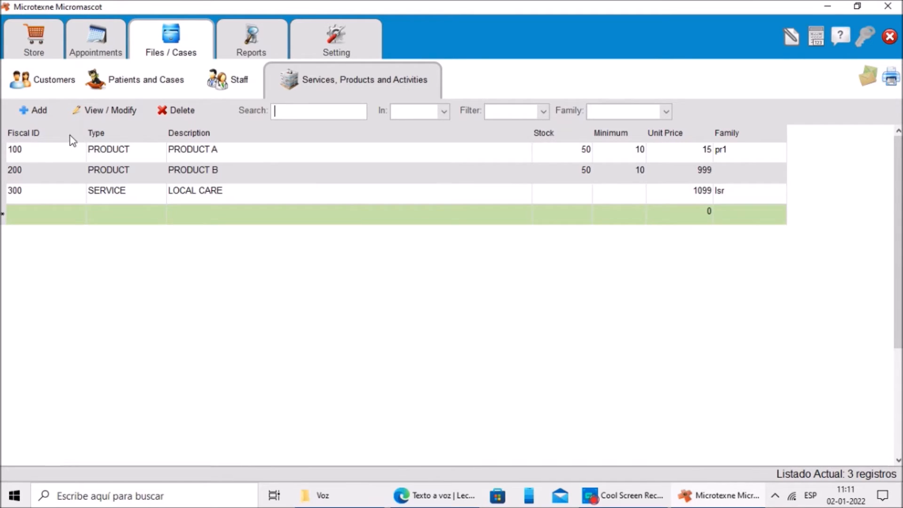
Step: Add a new customer record and enter the customer's ID, first name and surnames
click(104, 170)
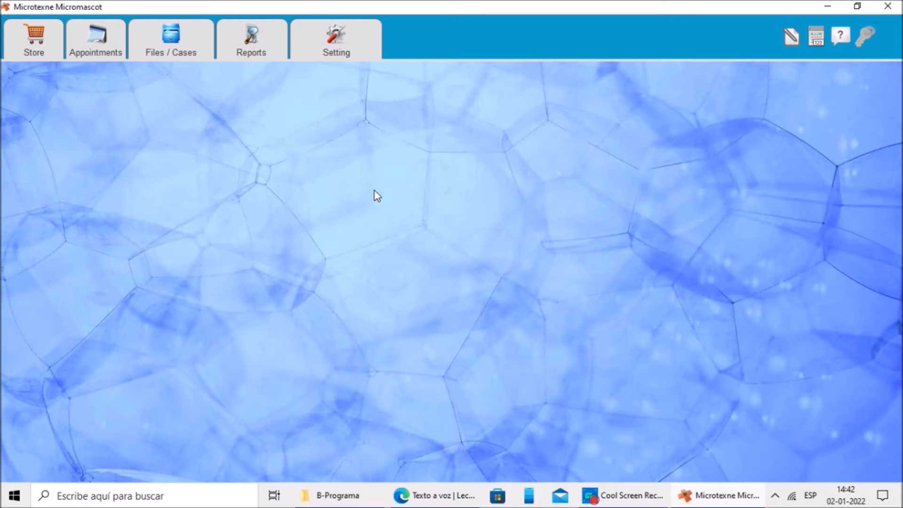
click(187, 51)
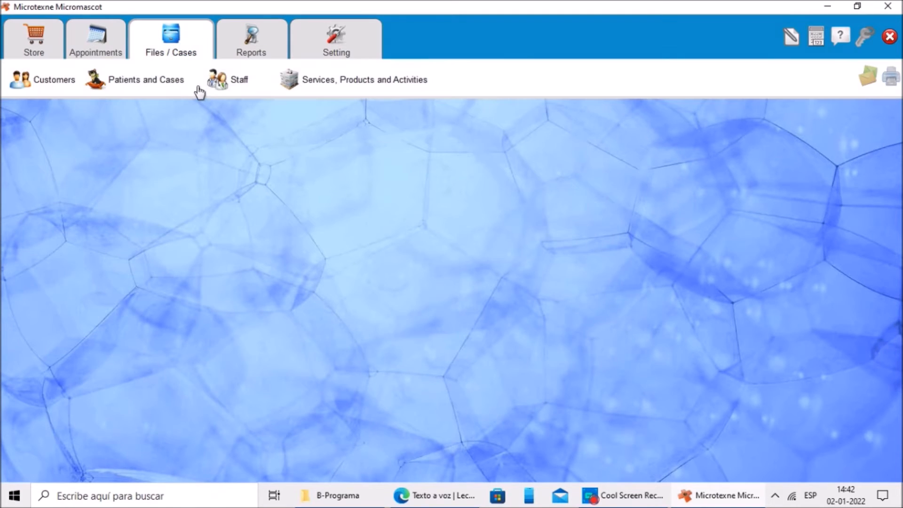
click(61, 82)
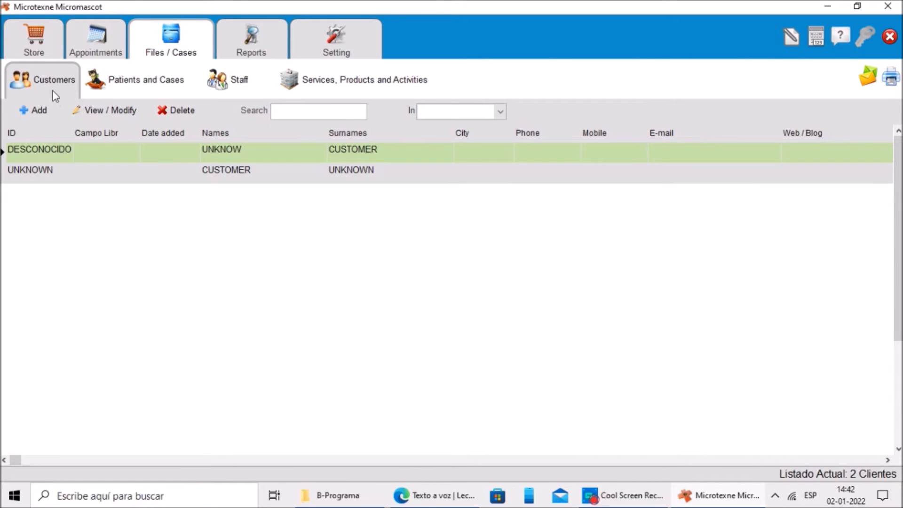
click(41, 110)
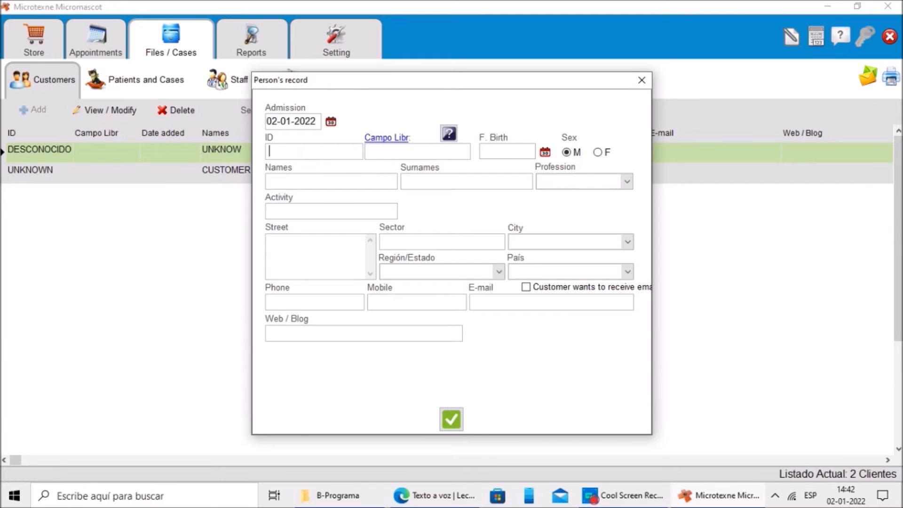
text(123456789)
key(Tab)
text(VLAD)
key(Tab)
text(DRACULEA TEPES)
Step: Create a new profession with id VP named VAMPIRE and assign it to the customer
click(627, 182)
click(570, 197)
click(359, 234)
text(VP)
key(Tab)
text(VAMPIRE)
click(556, 335)
Step: Set the customer's activity to VAMPIRE and enter the customer's street address
click(275, 211)
text(VAMPIRE)
key(Tab)
text(AV. DRACULA 7789)
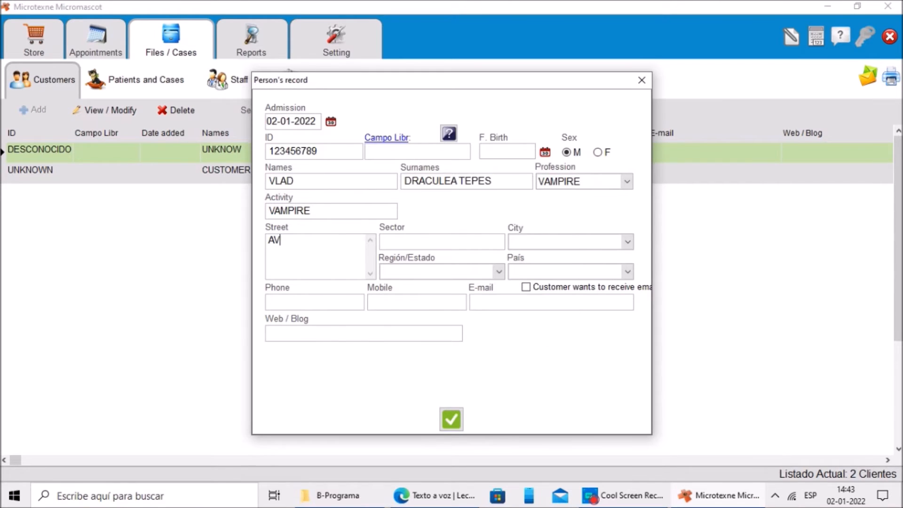
Step: Select the customer's city MAD, region and country from their lists
click(569, 242)
click(529, 267)
click(472, 272)
click(432, 297)
click(536, 272)
click(526, 298)
Step: Enter the customer's phone, mobile and e-mail, then save the customer record
key(Tab)
text(631321613)
key(Tab)
key(Tab)
click(452, 421)
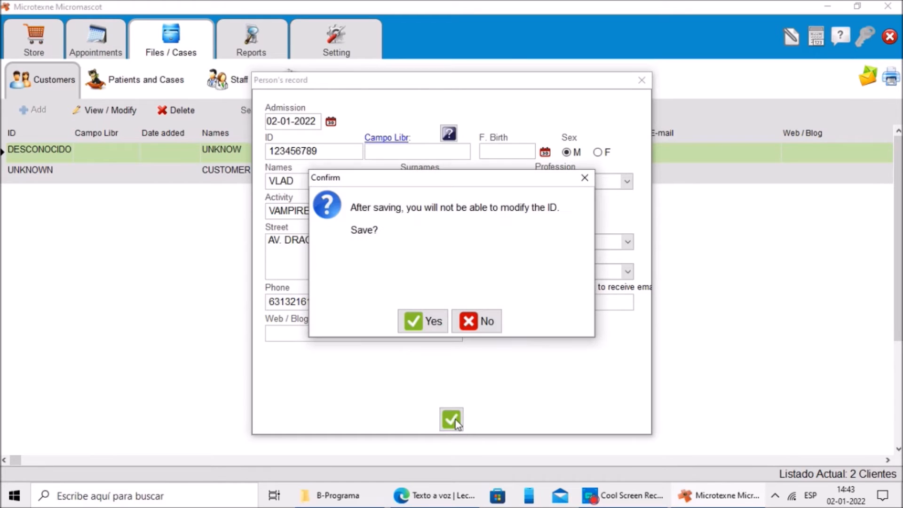
click(418, 323)
click(451, 326)
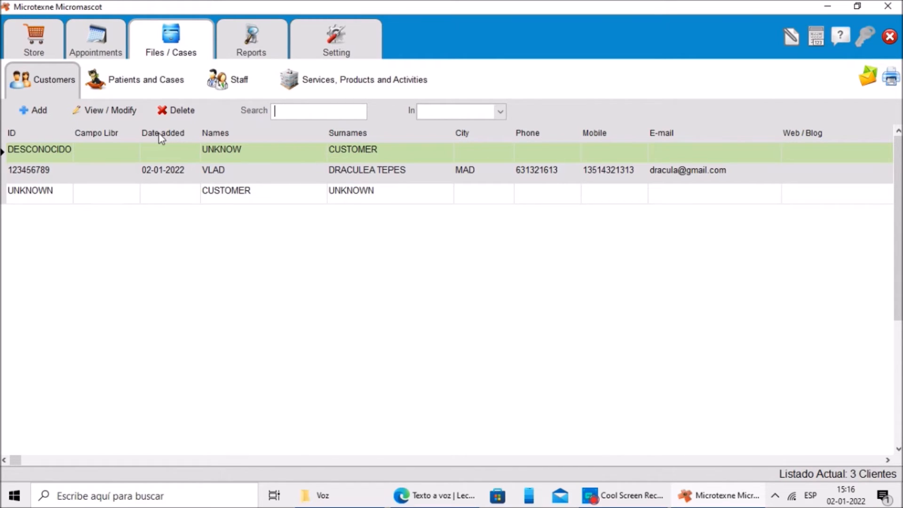
Step: Start a new patient and link it to the newly created customer
click(146, 89)
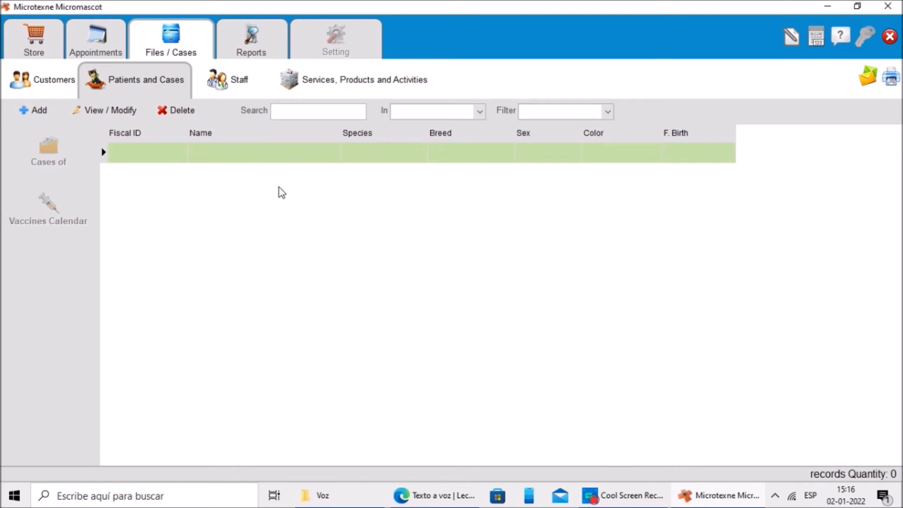
click(37, 112)
click(262, 265)
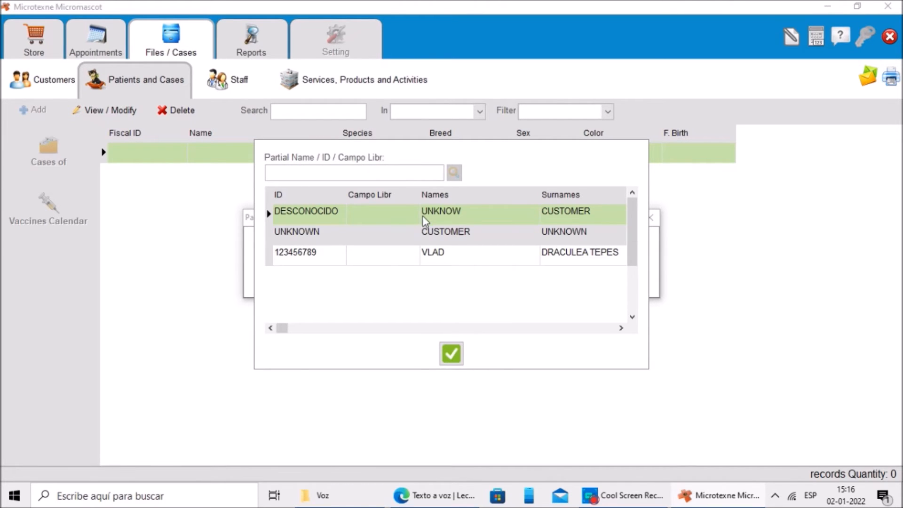
click(339, 236)
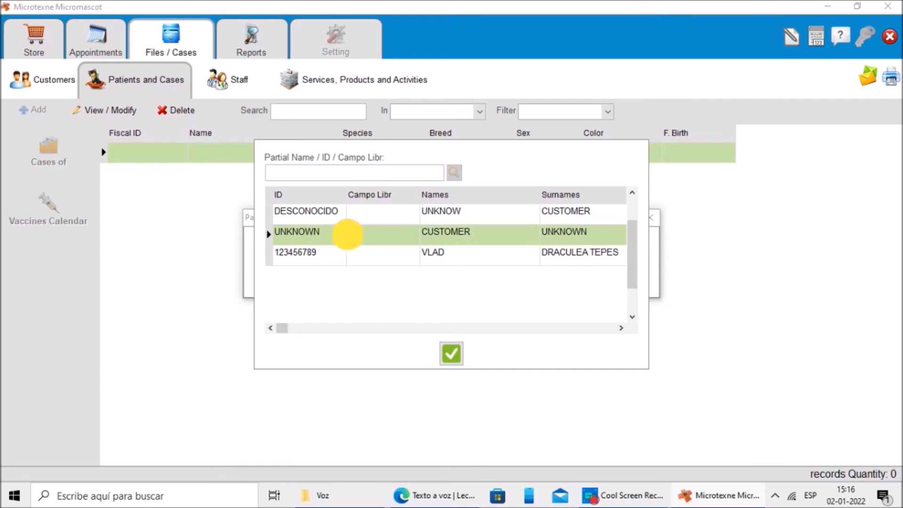
click(348, 258)
click(451, 353)
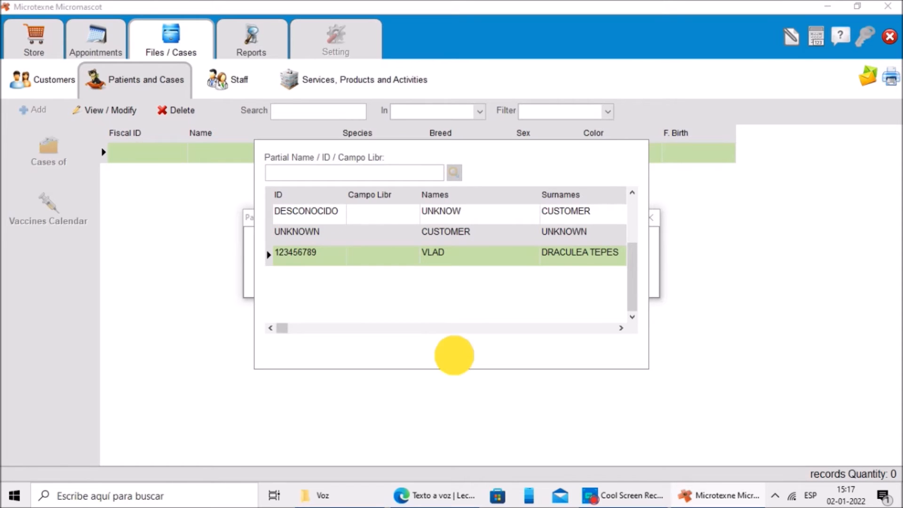
text(DEINA)
click(476, 192)
click(531, 244)
Step: Add a new species with id CAN named canine for the patient
click(354, 218)
text(CAN)
key(Tab)
text(canine)
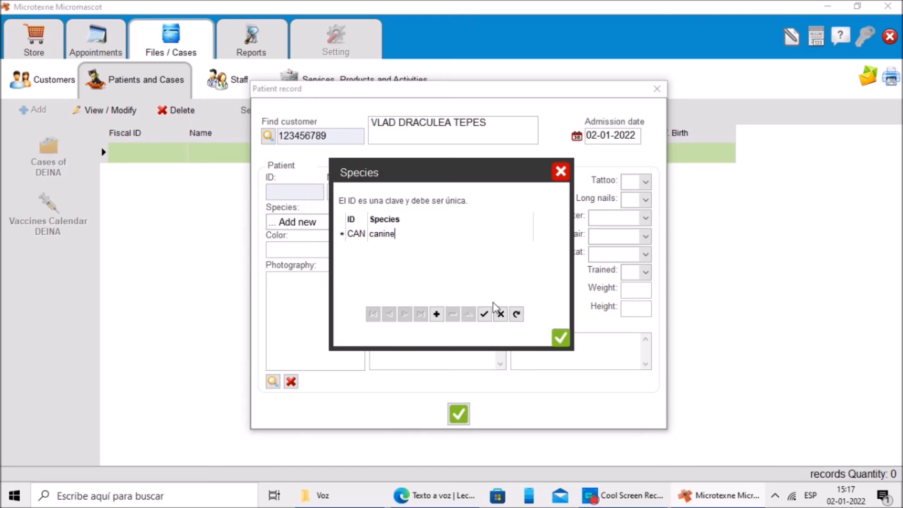
key(Return)
Step: Add a new breed with id LAB named labrador and set the patient's sex to Female
text(LAB)
key(Tab)
text(labrador)
key(Return)
click(517, 222)
click(490, 245)
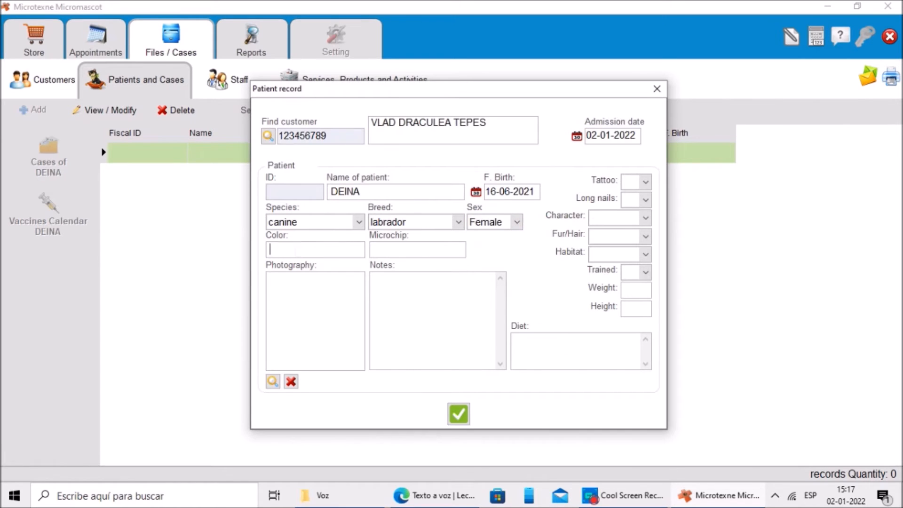
Step: Set the patient's colour to BROWN and enter the microchip number
text(BROWN)
key(Tab)
text(69513546531)
Step: Set tattoo and long nails to No, choose a character, and set fur/hair to Long
click(644, 202)
click(630, 210)
click(645, 217)
click(612, 230)
click(646, 237)
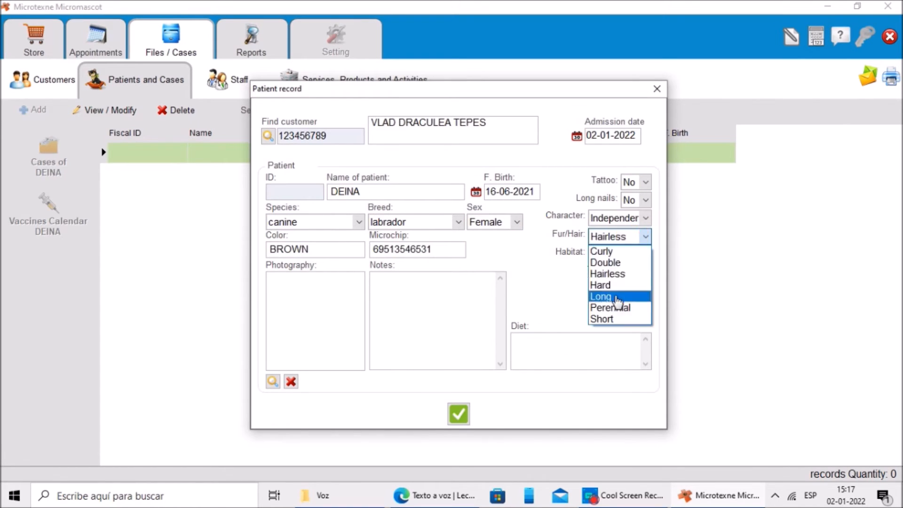
click(606, 300)
Step: Set habitat to House and trained to No, then save the patient record
click(645, 254)
click(610, 272)
click(646, 272)
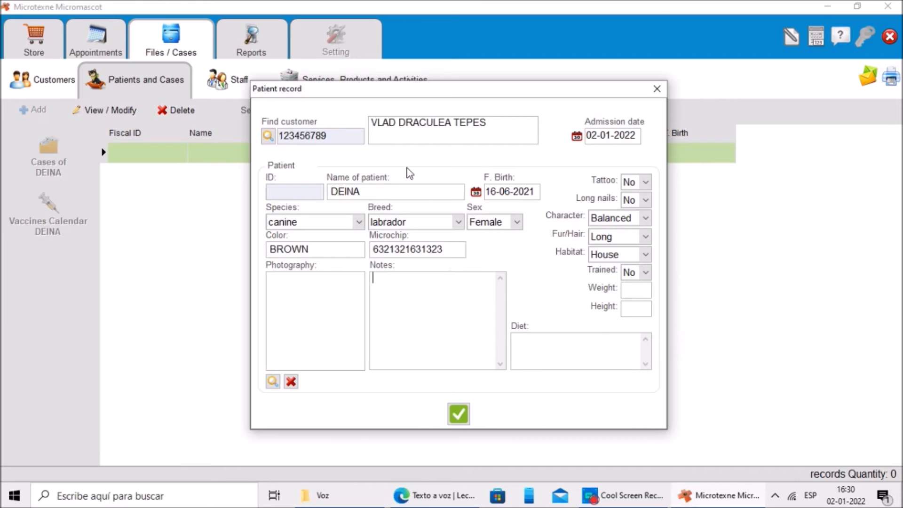
click(459, 414)
click(455, 328)
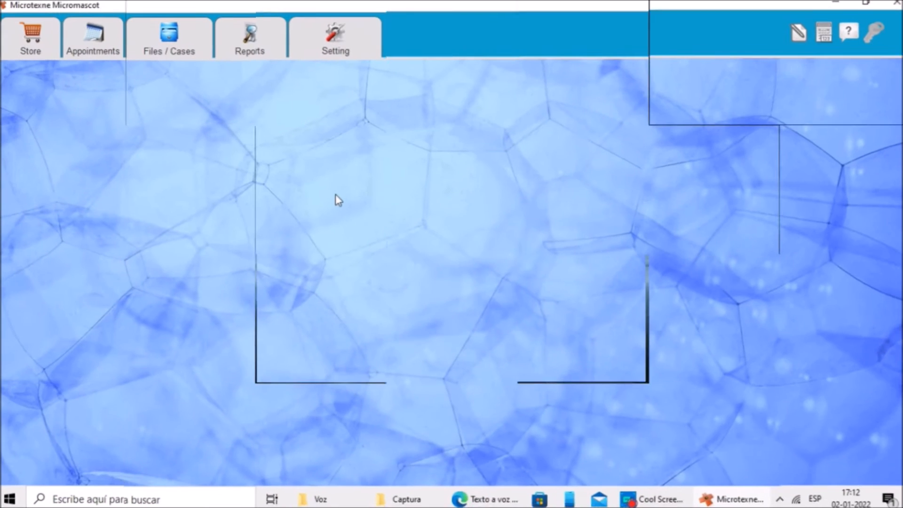
Step: Add a new appointment dated 10-01-2022 at 09:00
click(100, 49)
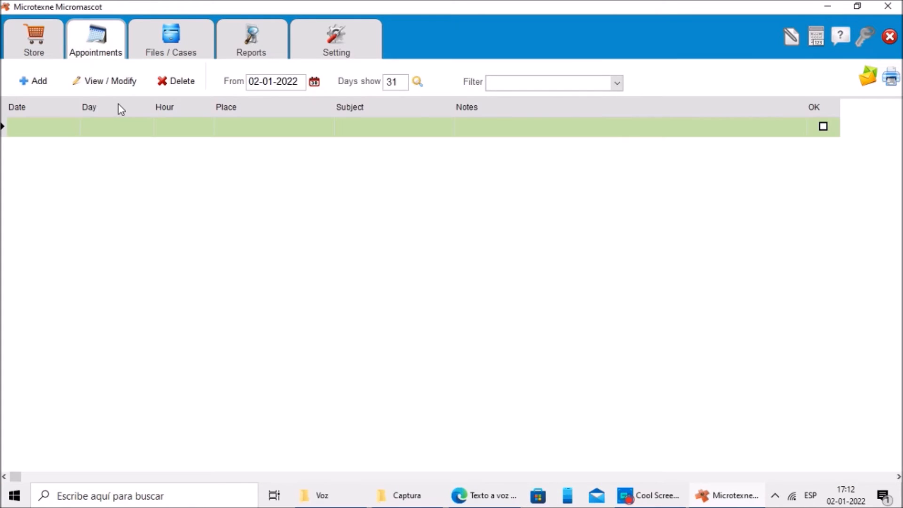
click(38, 80)
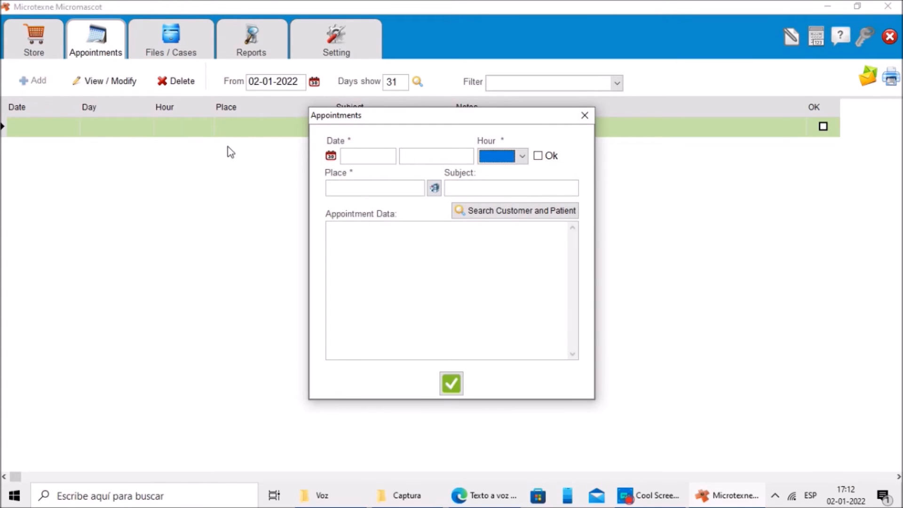
click(333, 158)
click(337, 206)
click(500, 164)
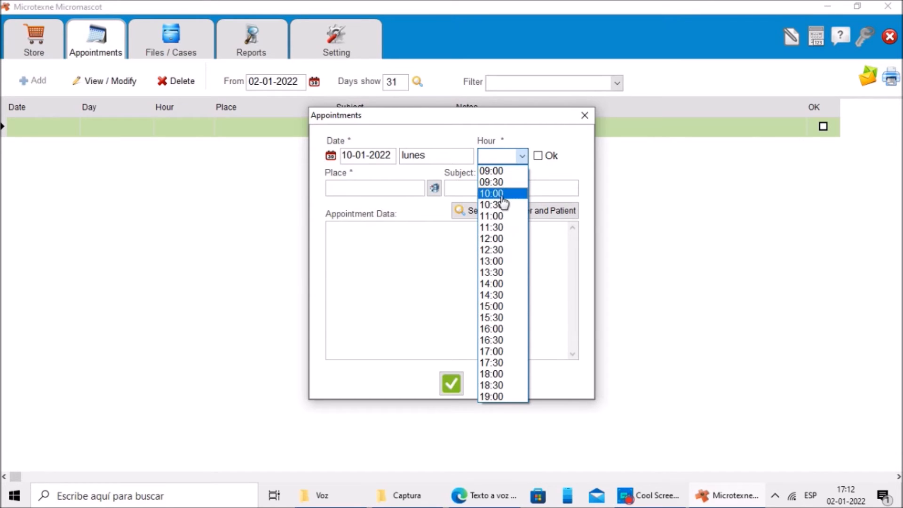
click(494, 171)
Step: Set the appointment place to IN THE LOCAL and subject to DECAY
click(330, 188)
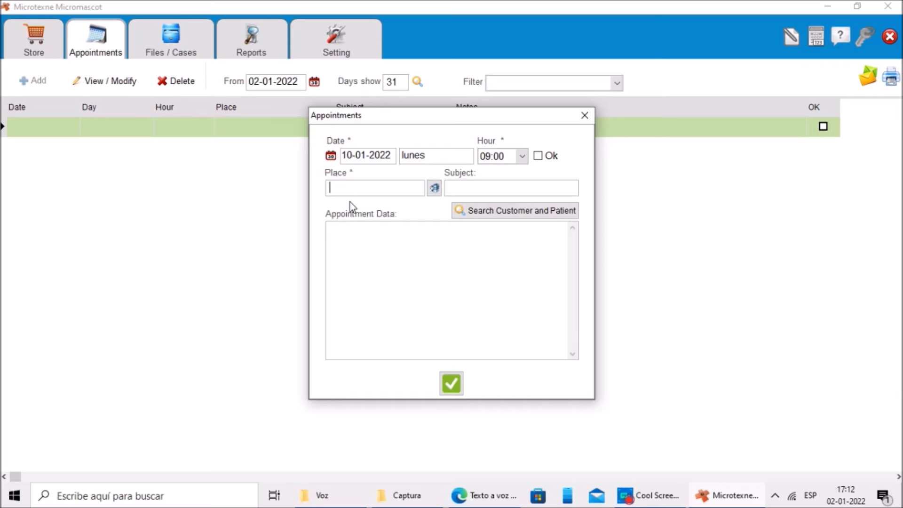
click(435, 190)
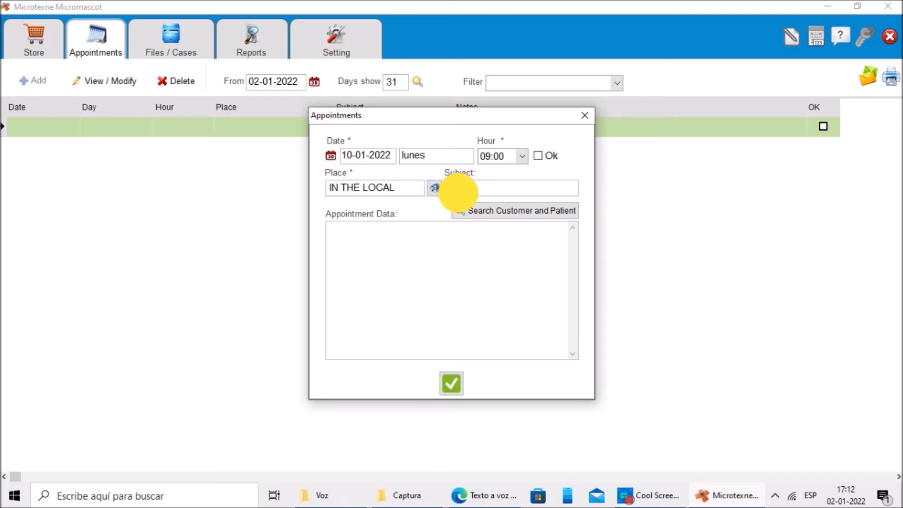
text(DECAY)
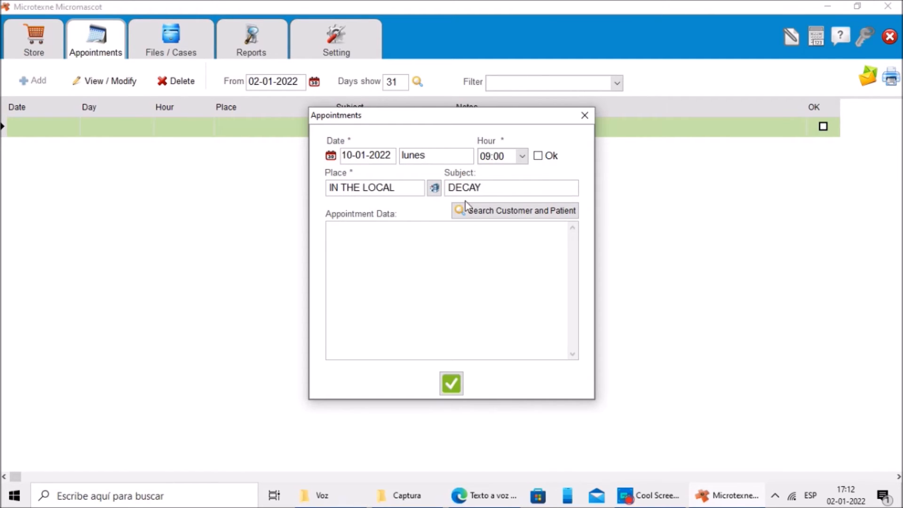
Step: Fill the appointment data from the new customer and patient DEINA, then save the appointment
click(533, 215)
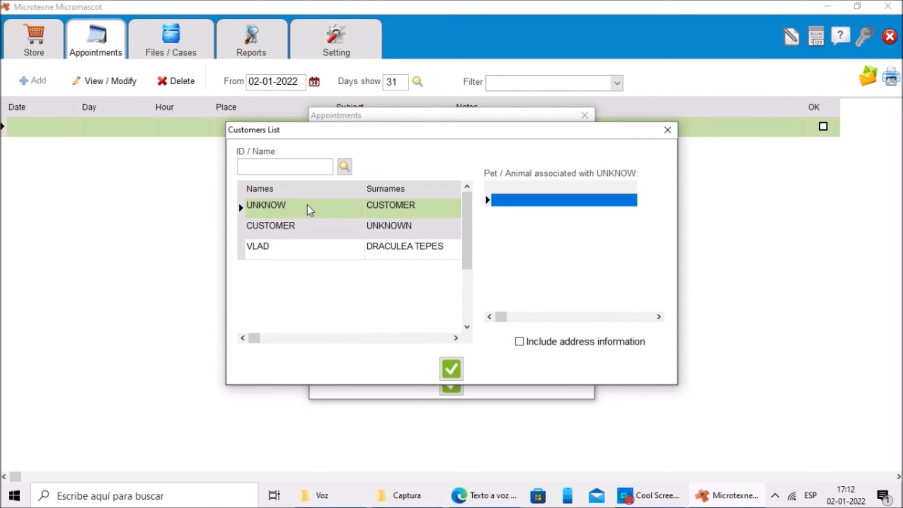
click(315, 248)
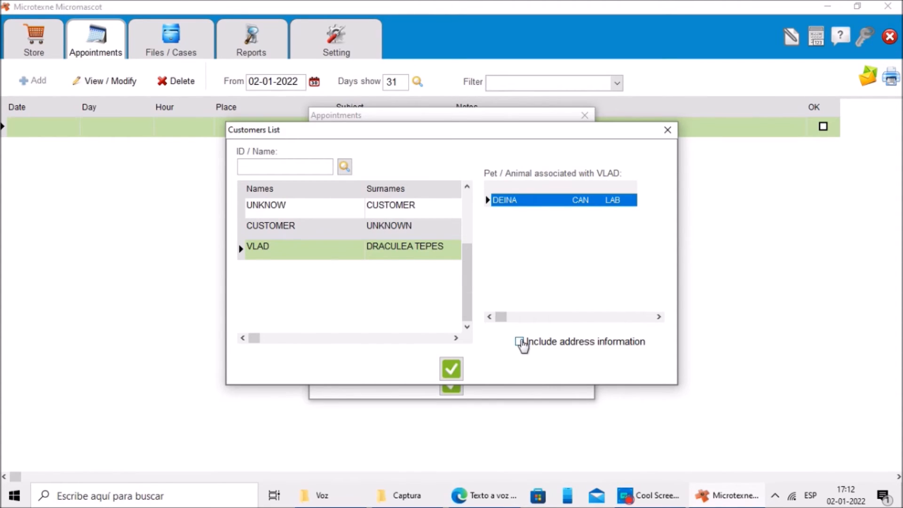
click(519, 342)
click(519, 341)
click(451, 368)
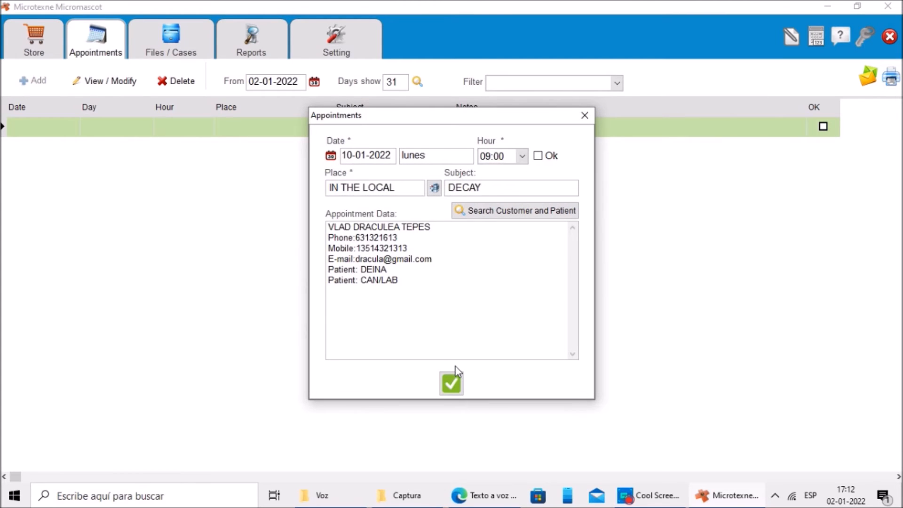
click(455, 386)
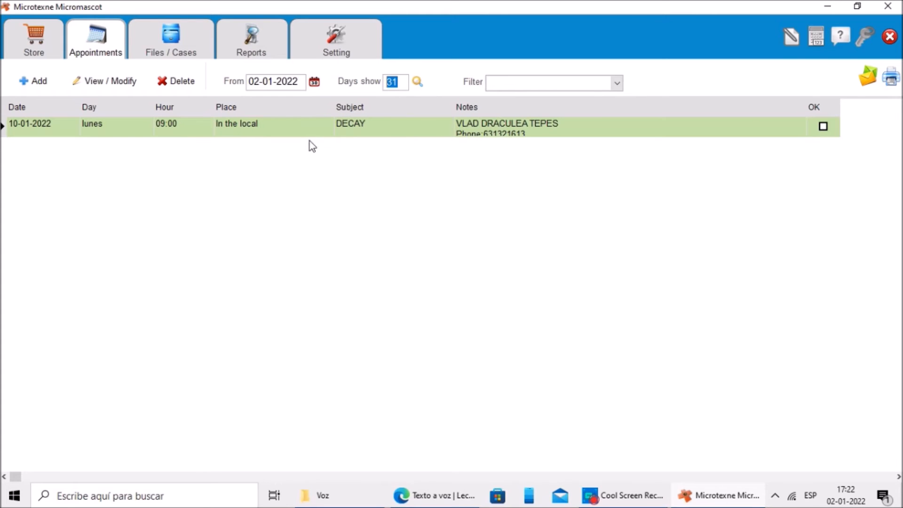
Step: Examine the appointment list's filter options, start date and days-shown settings
click(616, 83)
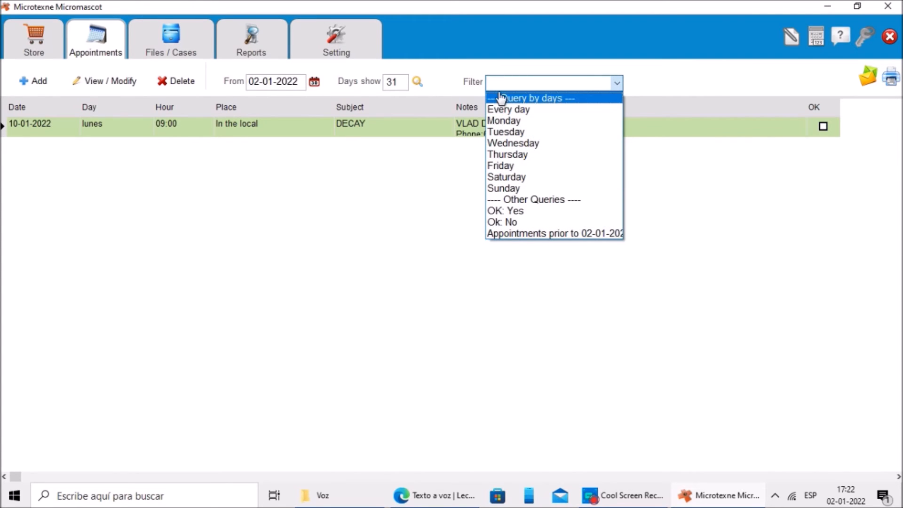
click(430, 175)
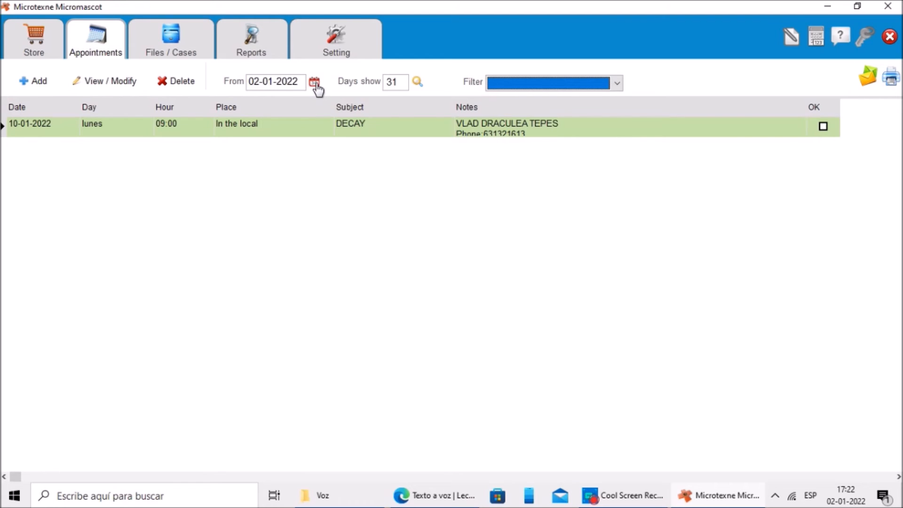
click(316, 85)
click(463, 121)
click(391, 81)
double_click(392, 82)
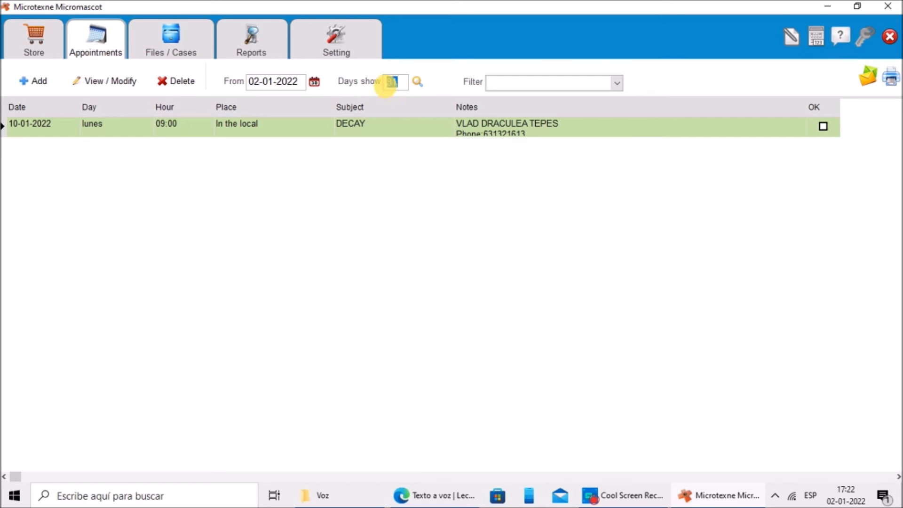
click(349, 170)
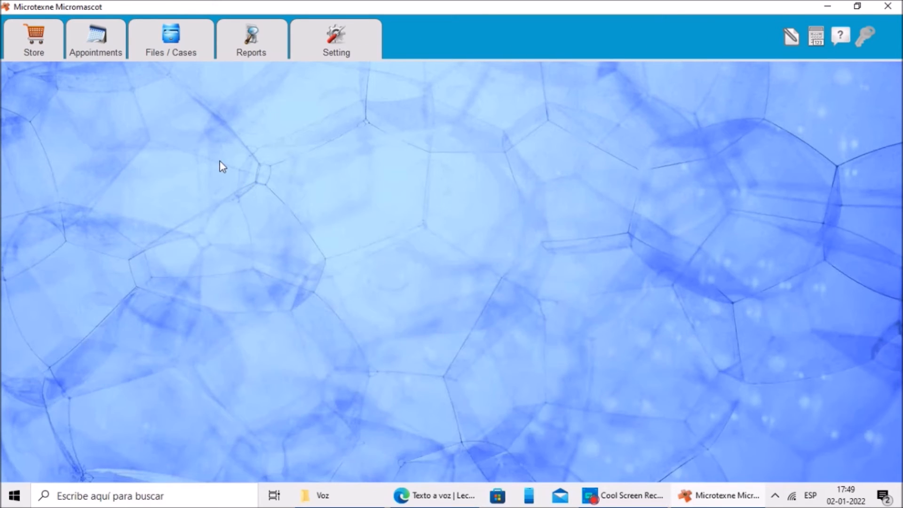
Step: Open the case history of patient DEINA
click(169, 35)
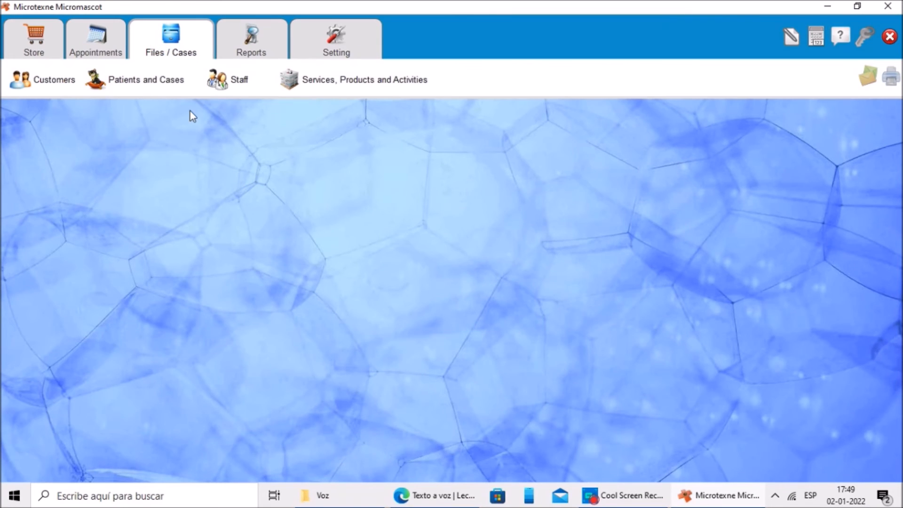
click(141, 80)
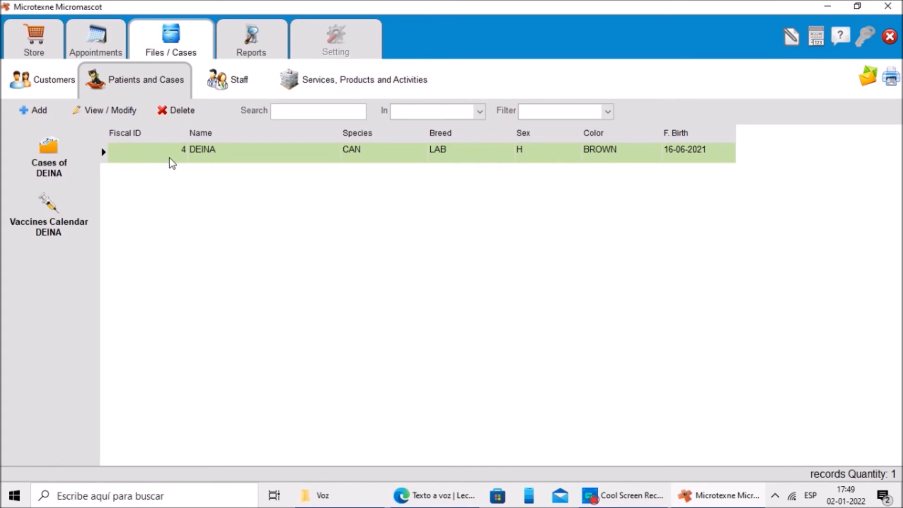
click(48, 152)
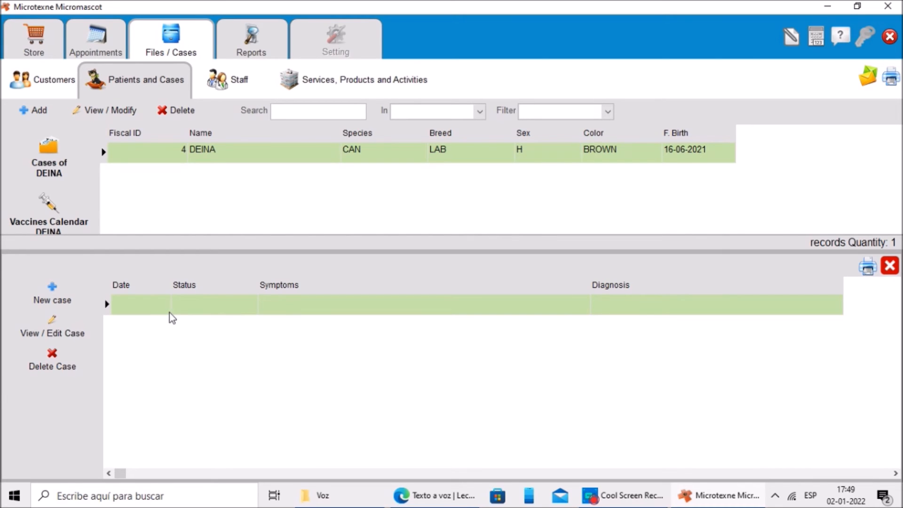
Step: Open a new case for DEINA, select doctor MOZART and start the case
click(48, 290)
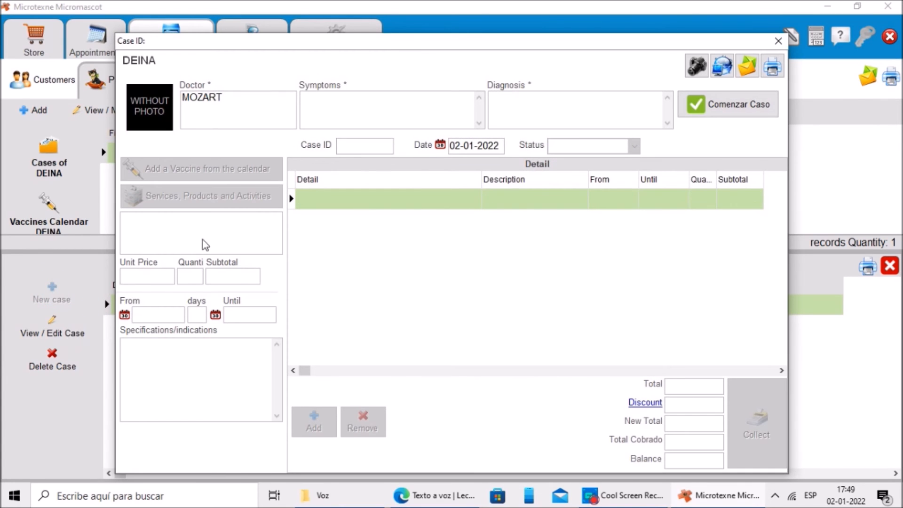
click(209, 98)
click(330, 105)
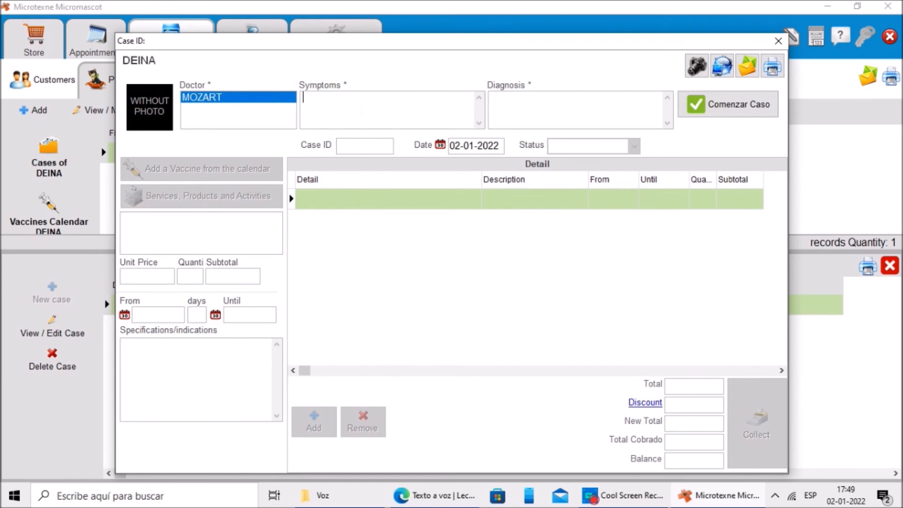
click(506, 107)
click(739, 108)
Step: Enter the symptoms SYMPTHOM 1 SYMPTHOM 2 and the diagnosis DISGNOSIS
text(SYMPTHOM 1 SYMTHOM 2)
key(Left)
key(Left)
key(Left)
key(Left)
text(P)
click(527, 104)
text(DISGNOSIS)
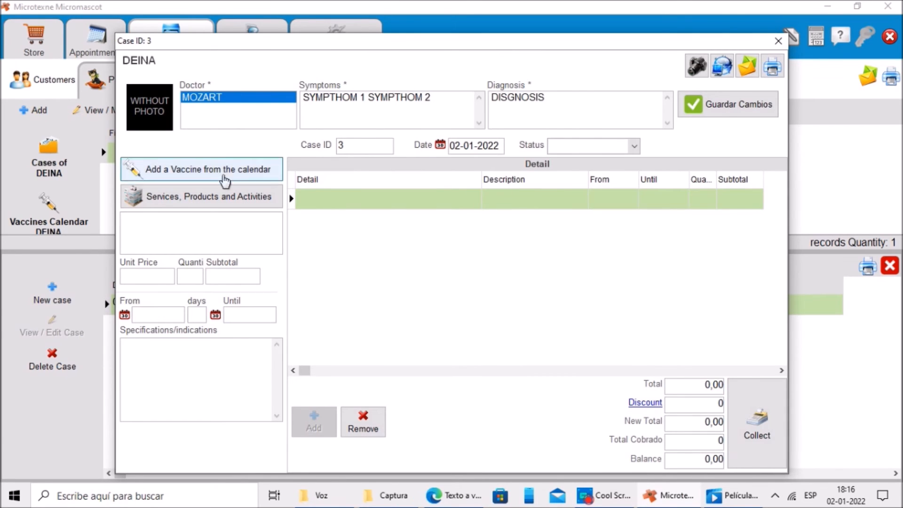
Step: Add LOCAL CARE and PRODUCT A from the services and products catalogue to the case details
click(202, 196)
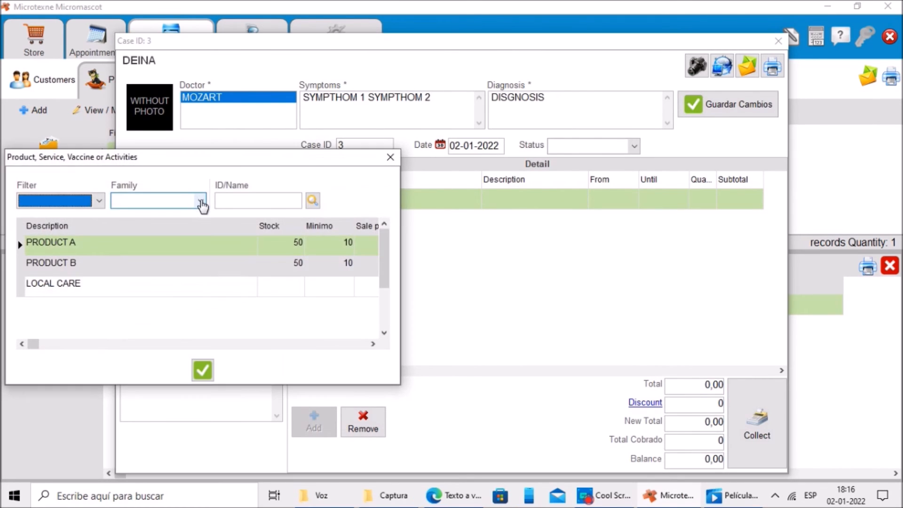
click(143, 282)
click(203, 370)
click(314, 421)
click(202, 197)
click(202, 370)
click(314, 421)
Step: Add PRODUCT B to the case details with a quantity of 2
click(203, 196)
click(101, 262)
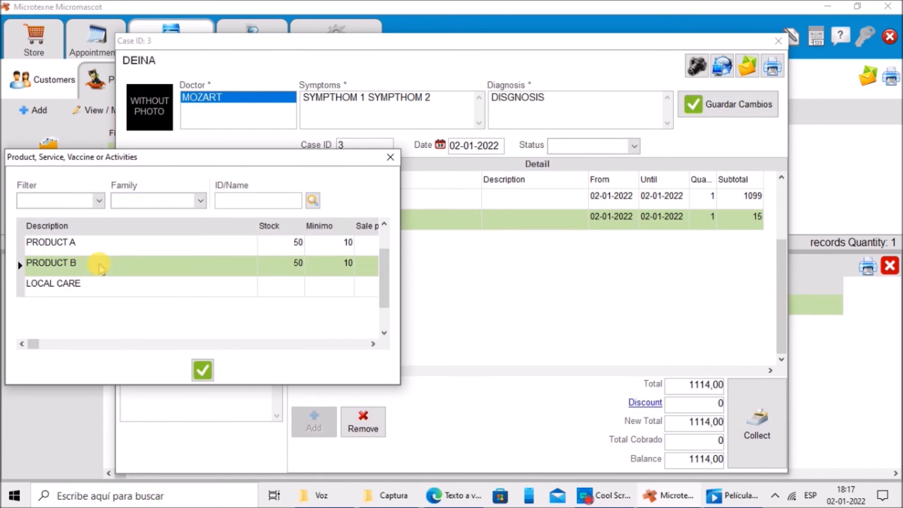
click(202, 367)
click(184, 275)
text(2)
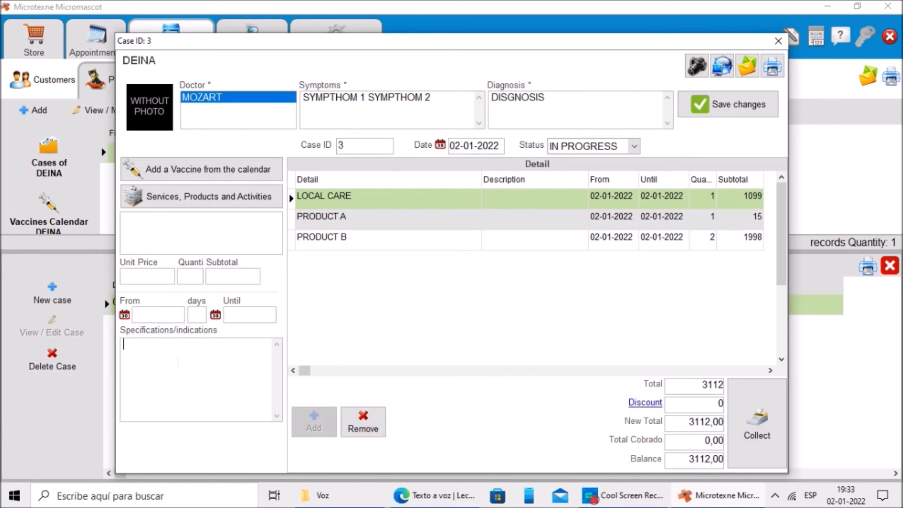
Step: Enter DIRECTIONS as the specifications and set the case status to IN PROGRESS
text(DIRECTIONS)
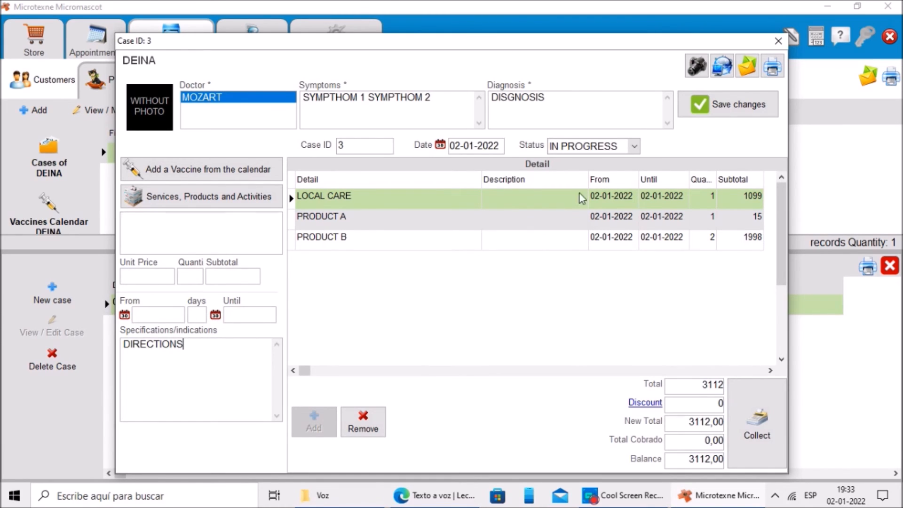
click(634, 146)
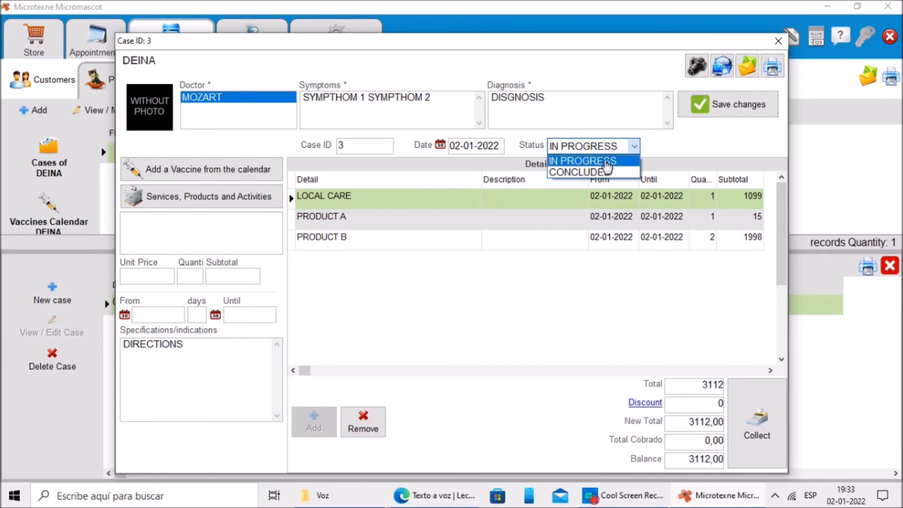
click(606, 165)
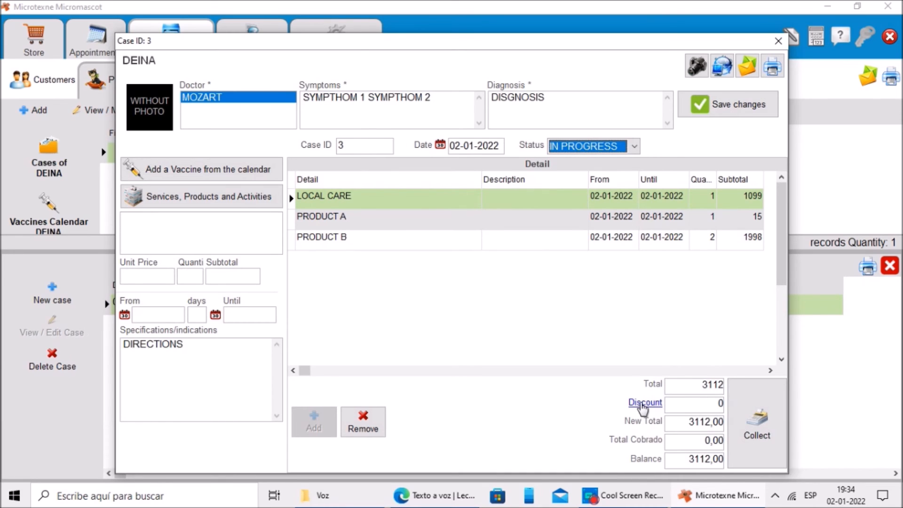
Step: Open the discount and collect options, then close the case
click(644, 403)
click(729, 473)
click(754, 415)
click(525, 132)
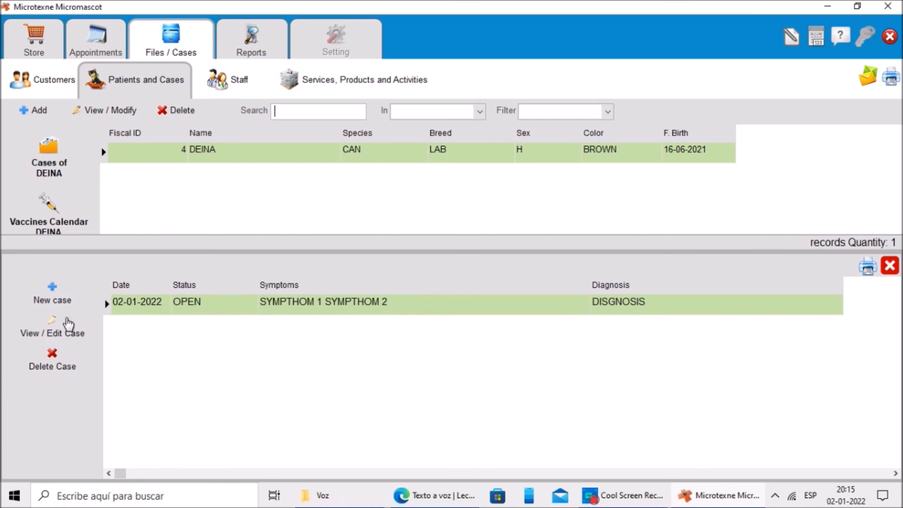
Step: Reopen DEINA's case for editing and set its status to CLOSED
click(52, 330)
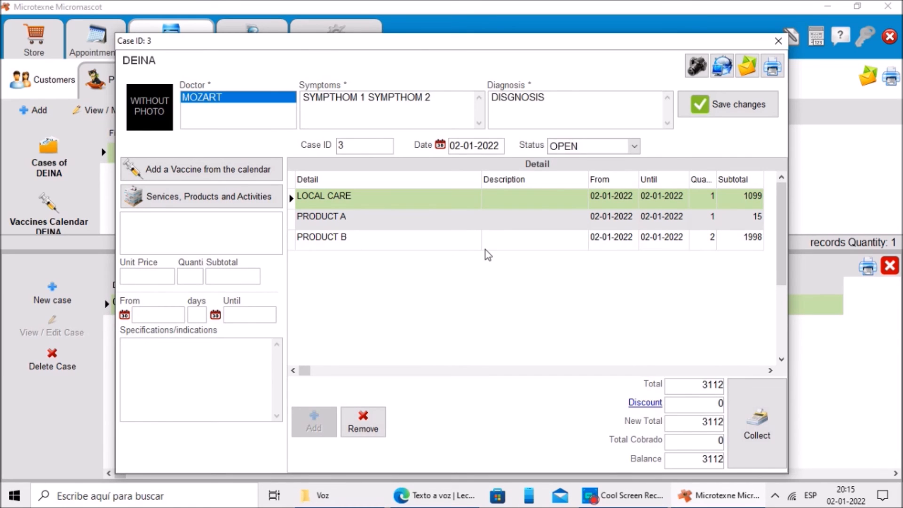
click(634, 149)
click(599, 171)
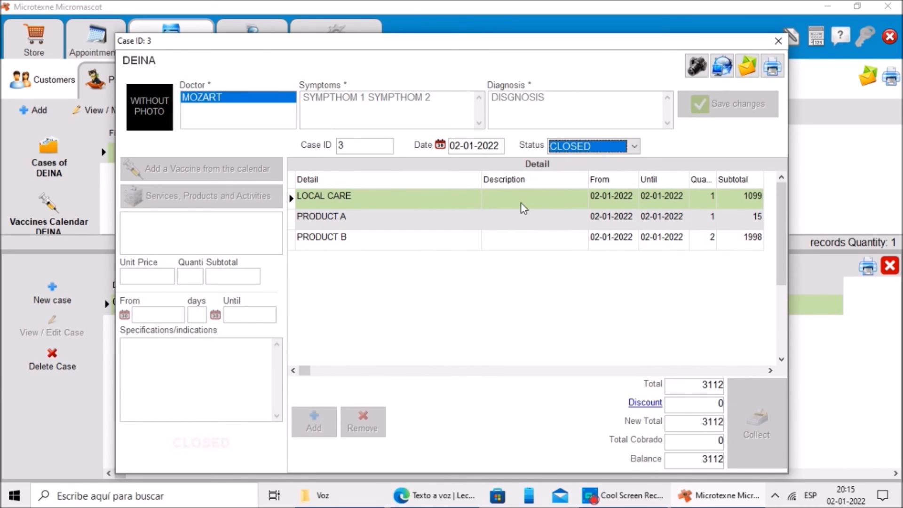
Step: Open and close the case photos window, then try publishing the case record online
click(696, 62)
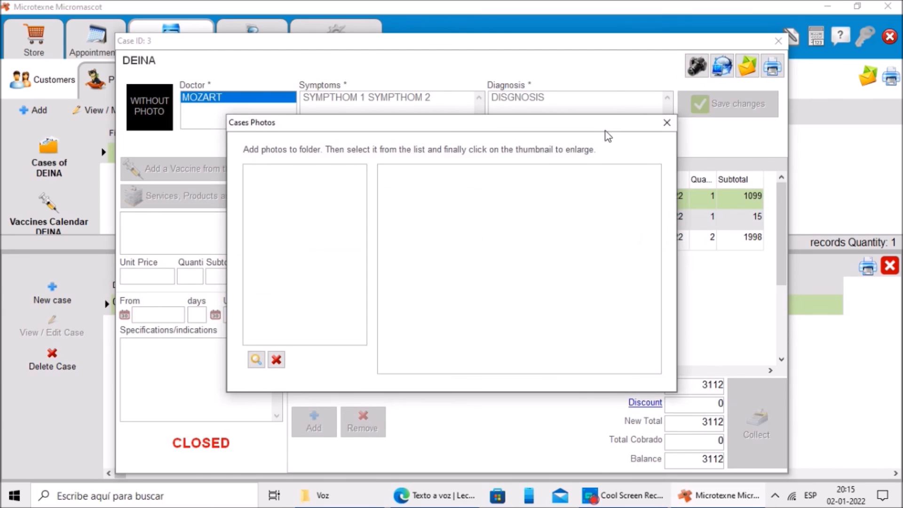
click(665, 123)
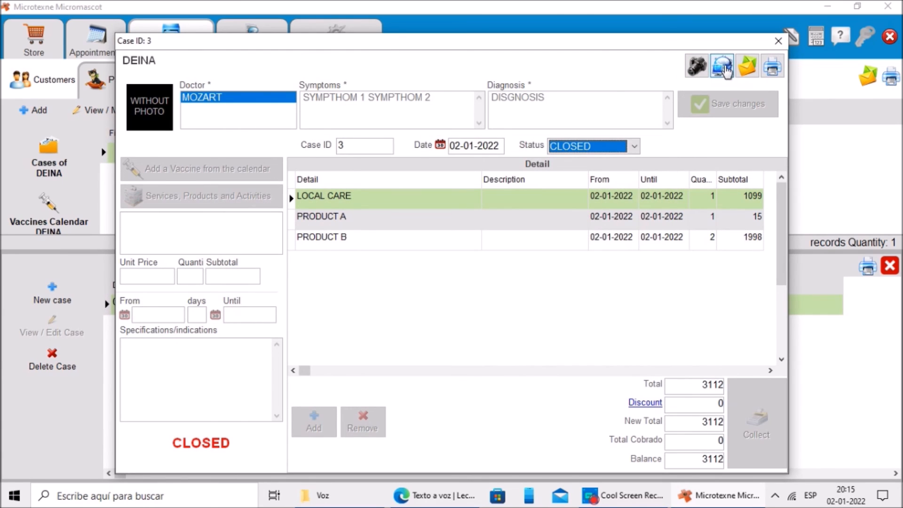
click(724, 68)
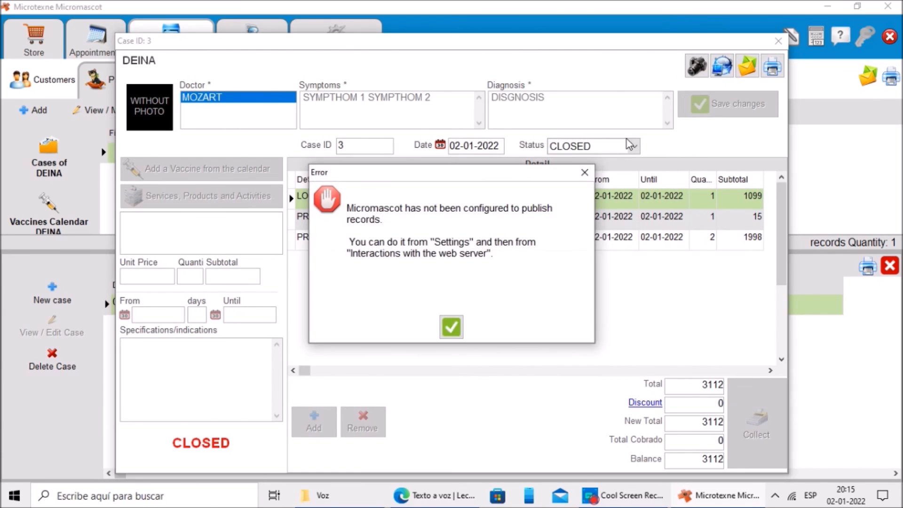
click(584, 174)
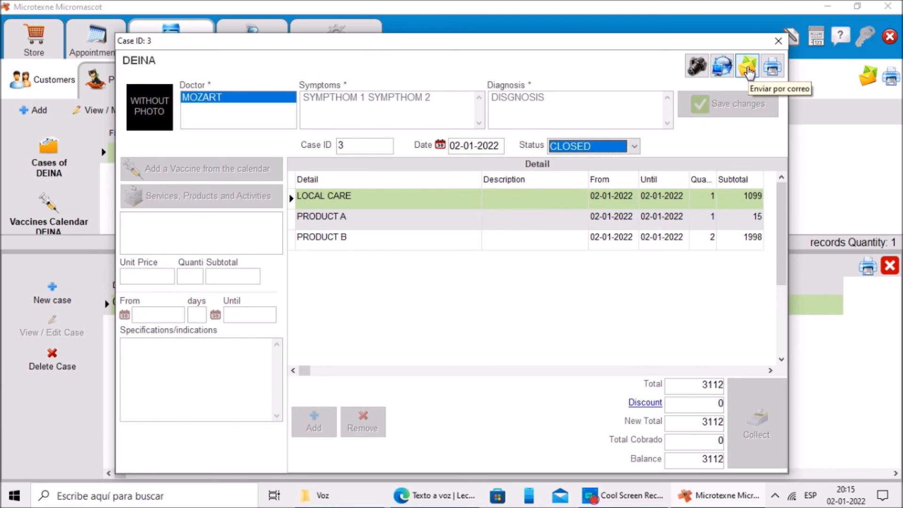
Step: Start sending the case information by email, decline it, and close the case window
click(748, 72)
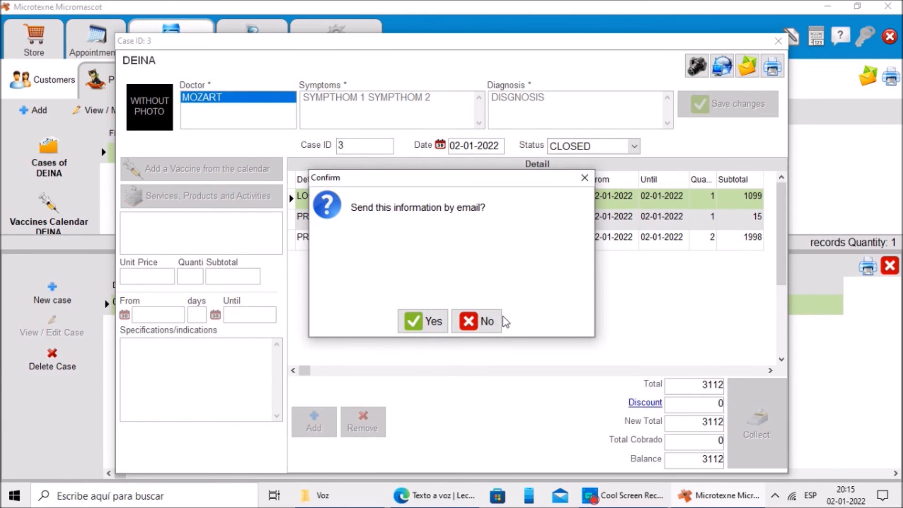
click(487, 323)
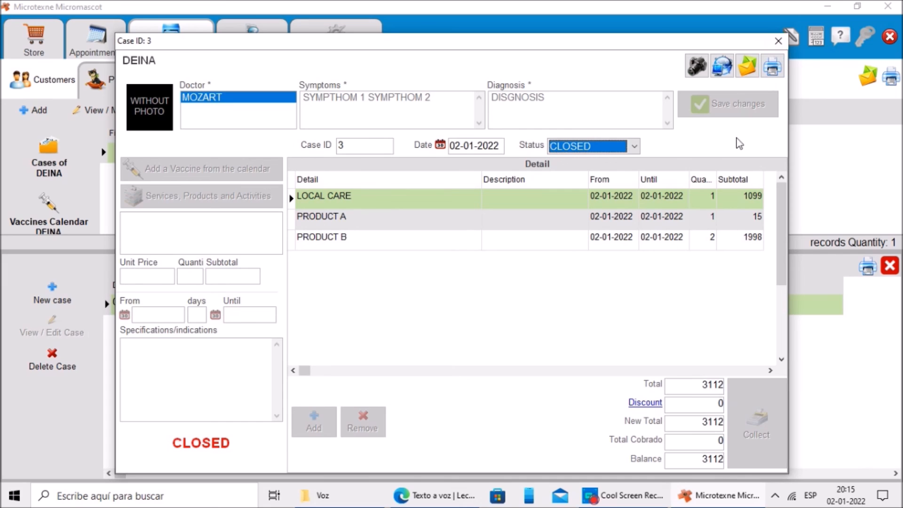
click(778, 41)
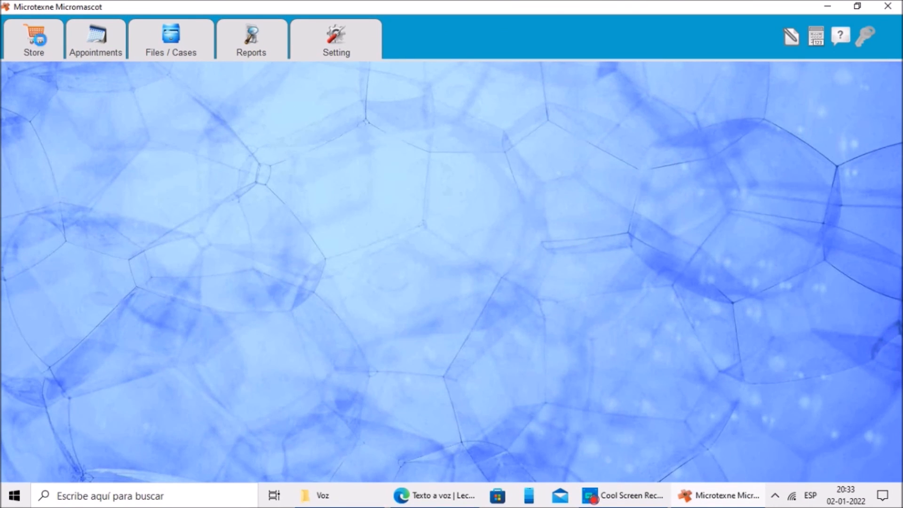
Step: Open the store and its item viewer, then close both
click(35, 37)
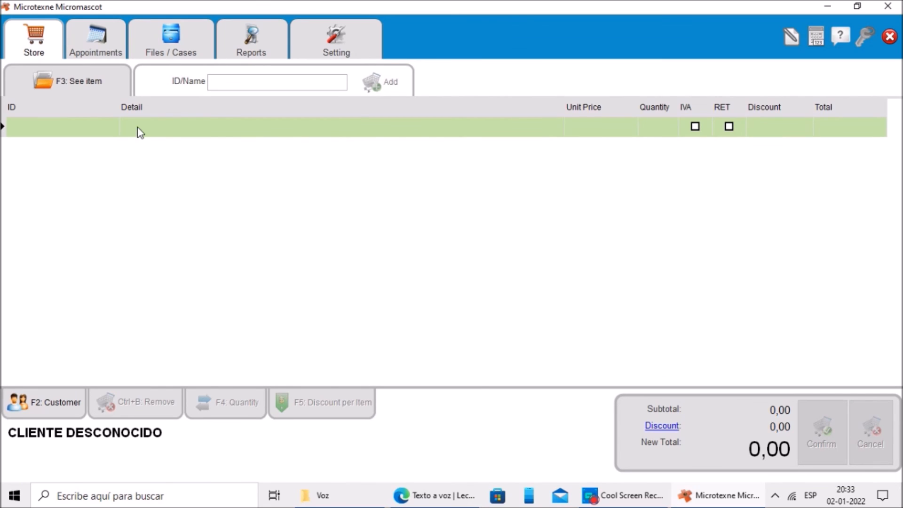
click(76, 86)
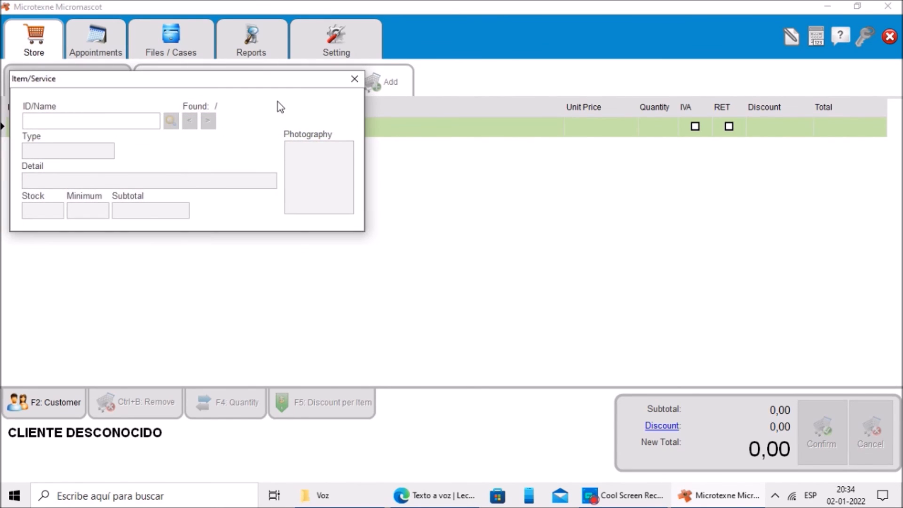
click(355, 79)
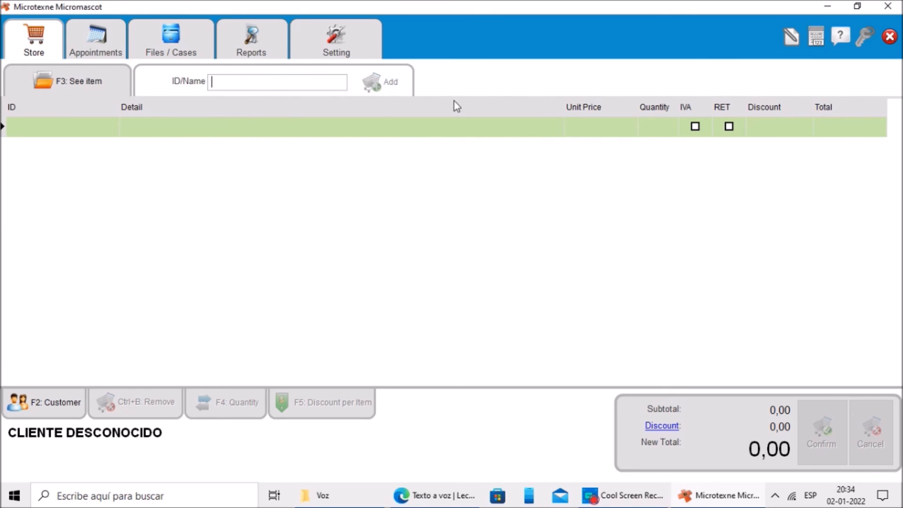
click(890, 36)
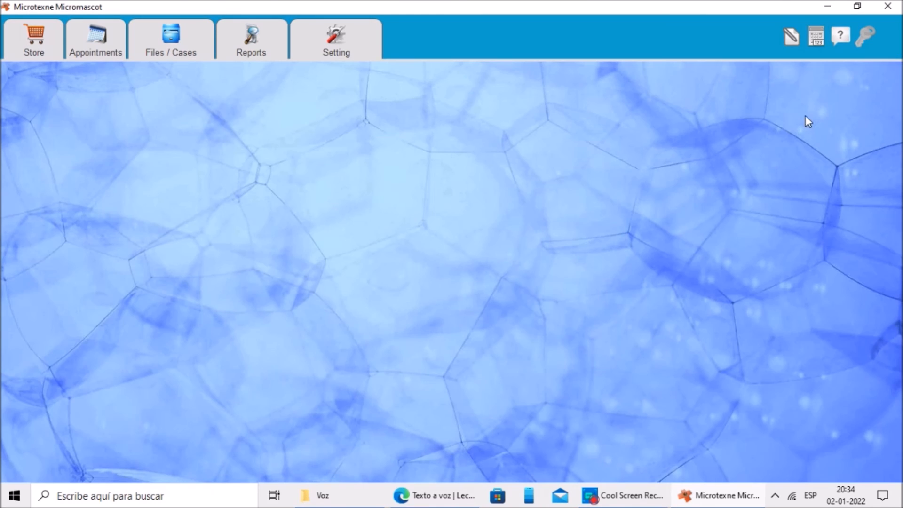
Step: Open and close the annotations panel and the calculator
click(791, 36)
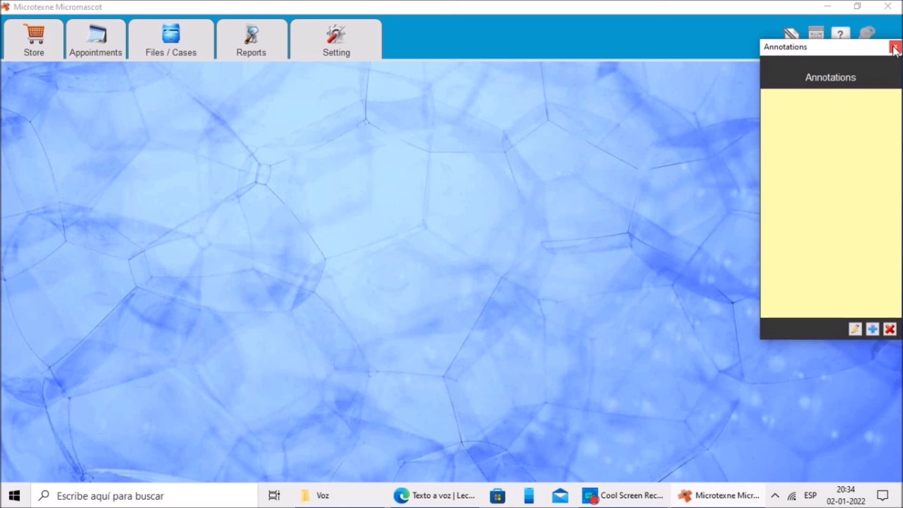
click(894, 48)
click(816, 37)
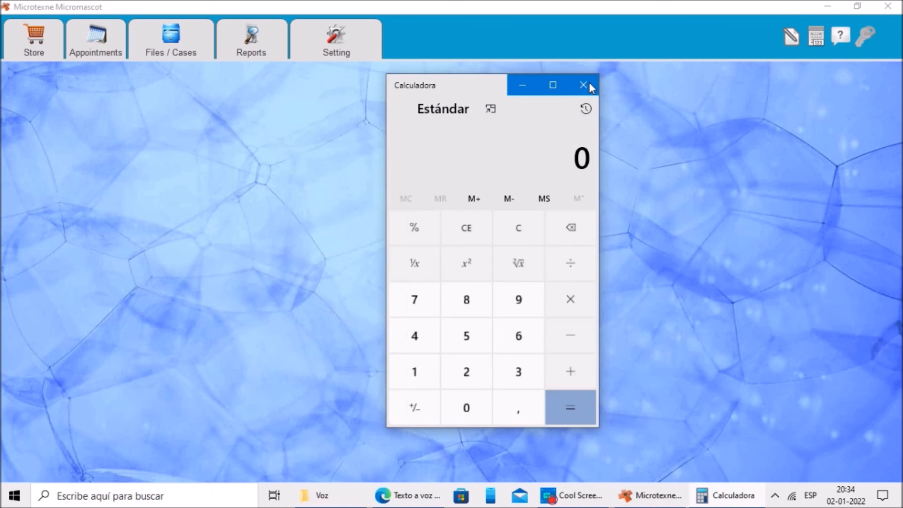
click(588, 83)
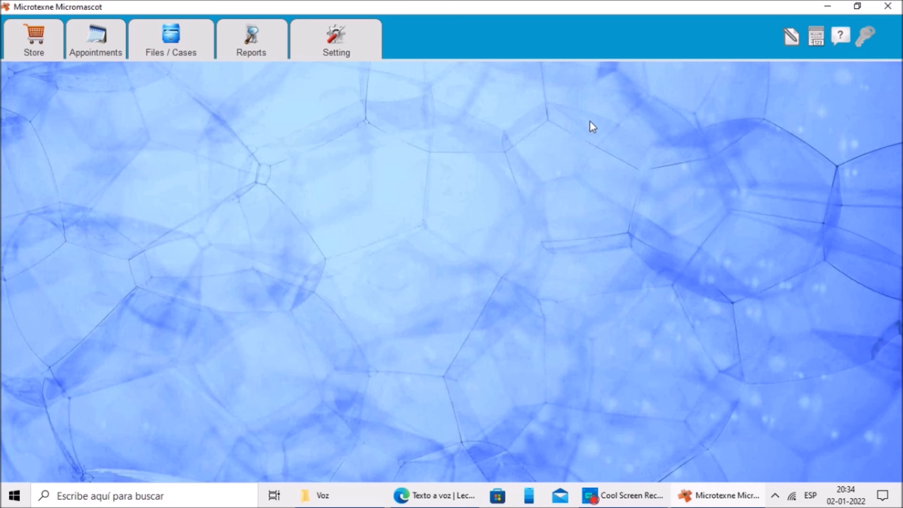
Step: Open Files / Cases and lock the store behind the administrator password
click(174, 43)
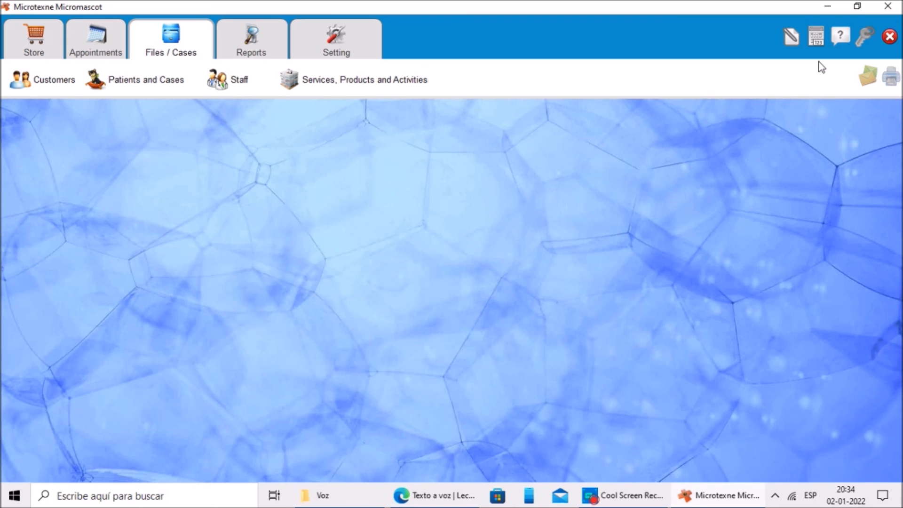
click(865, 37)
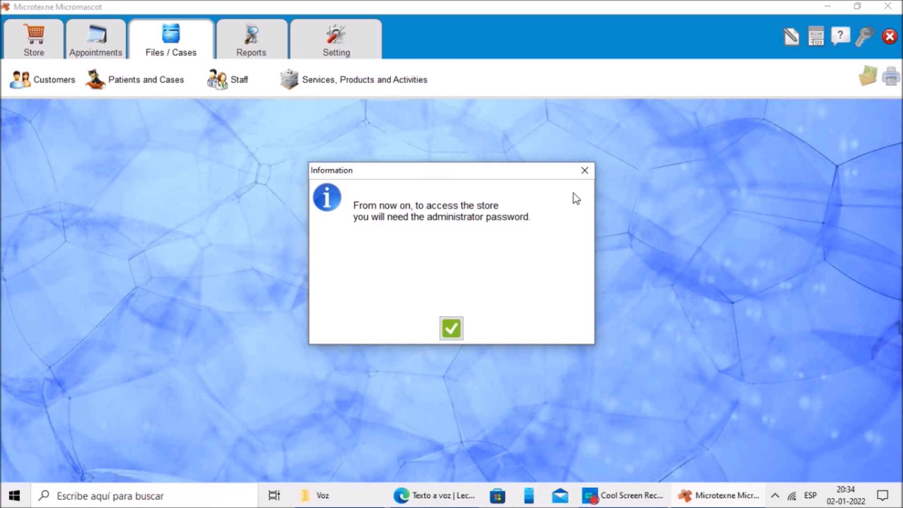
click(452, 329)
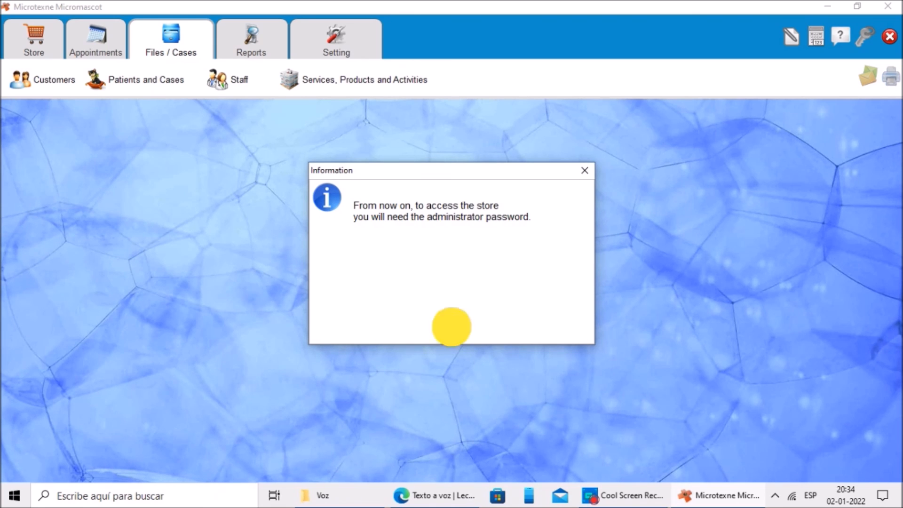